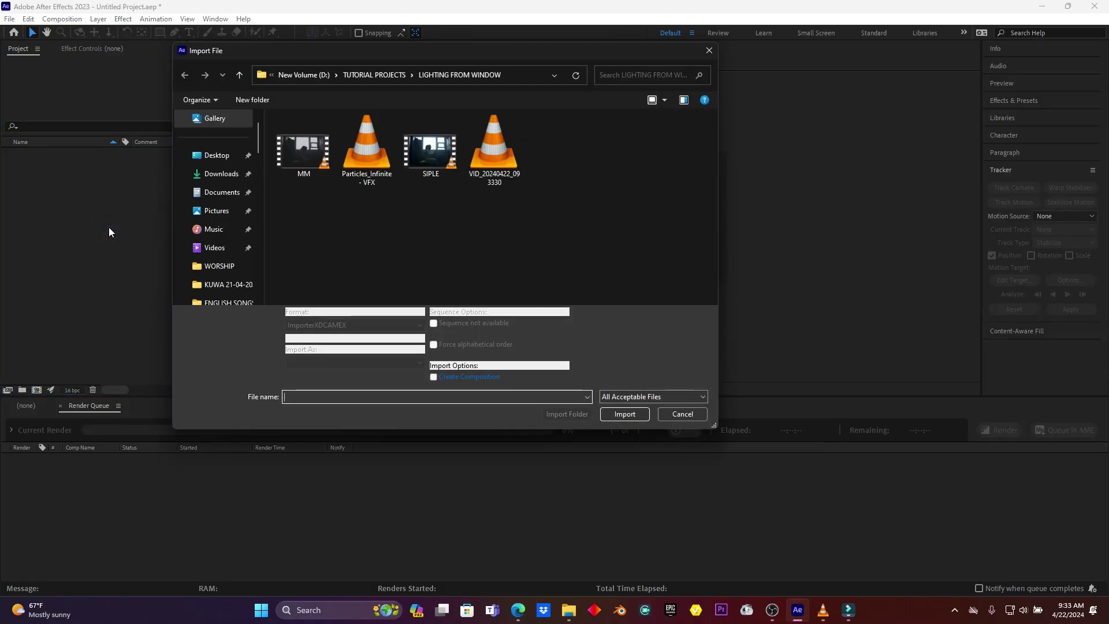
Import SIPLE.mp4 and build a SIPLE composition from it via New Composition.
left_click(430, 152)
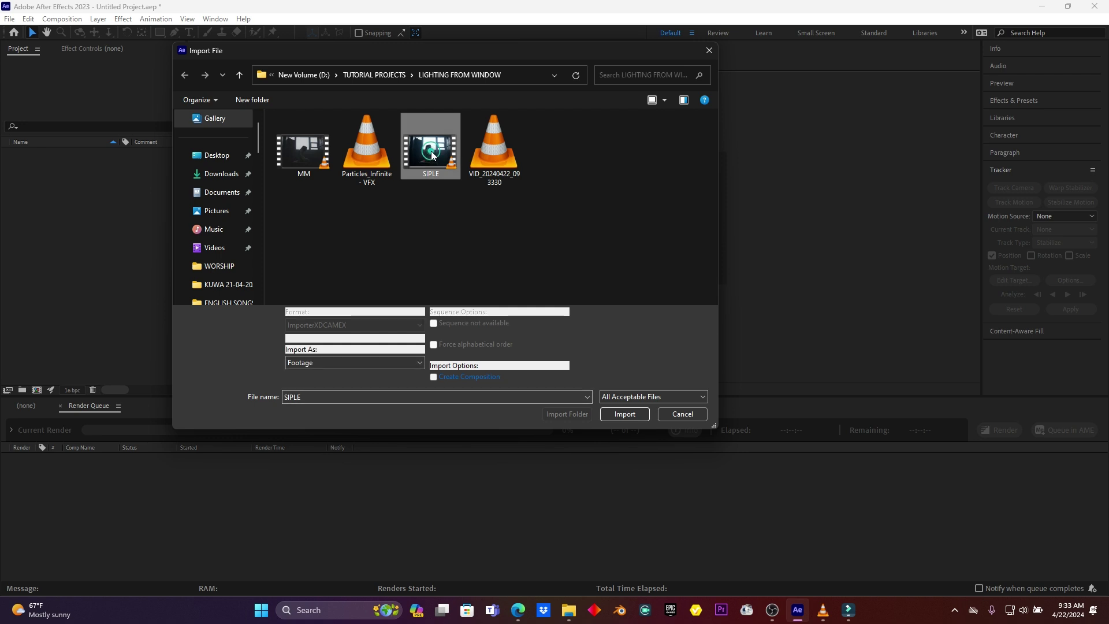
double_click(431, 151)
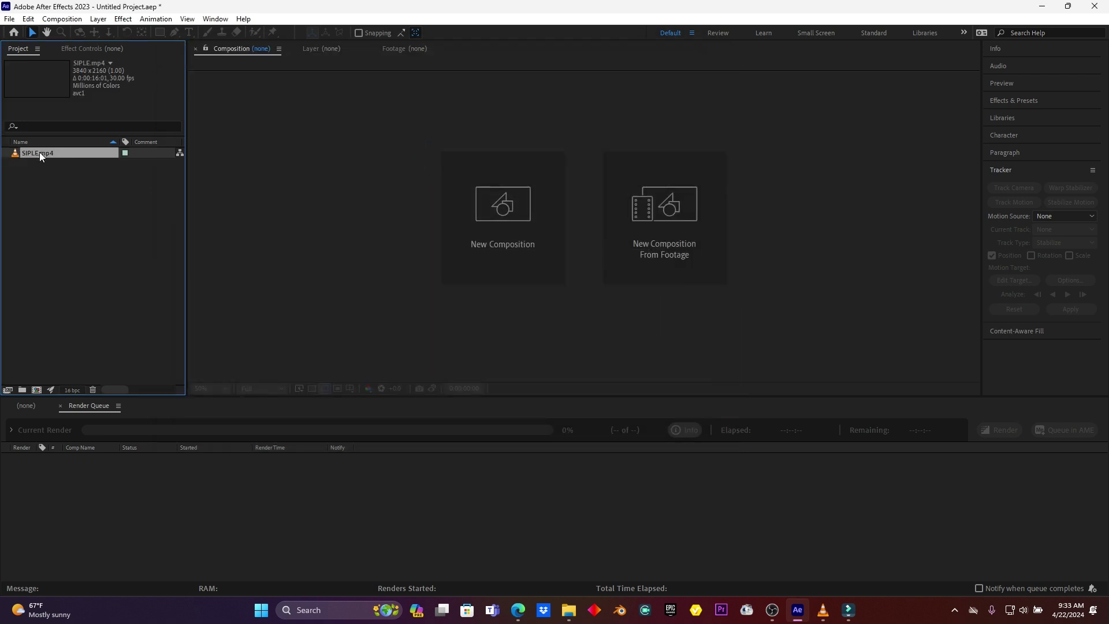
left_click_drag(38, 153, 36, 389)
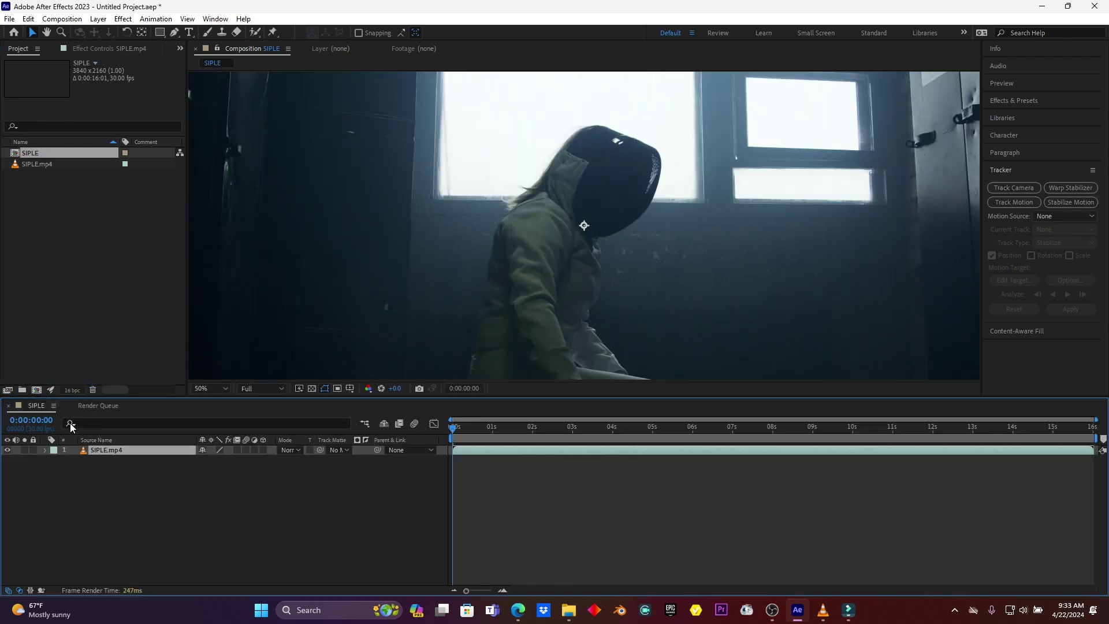
In Composition Settings, set SIPLE to 1920×1080 with a 0:00:03:00 duration.
left_click(69, 406)
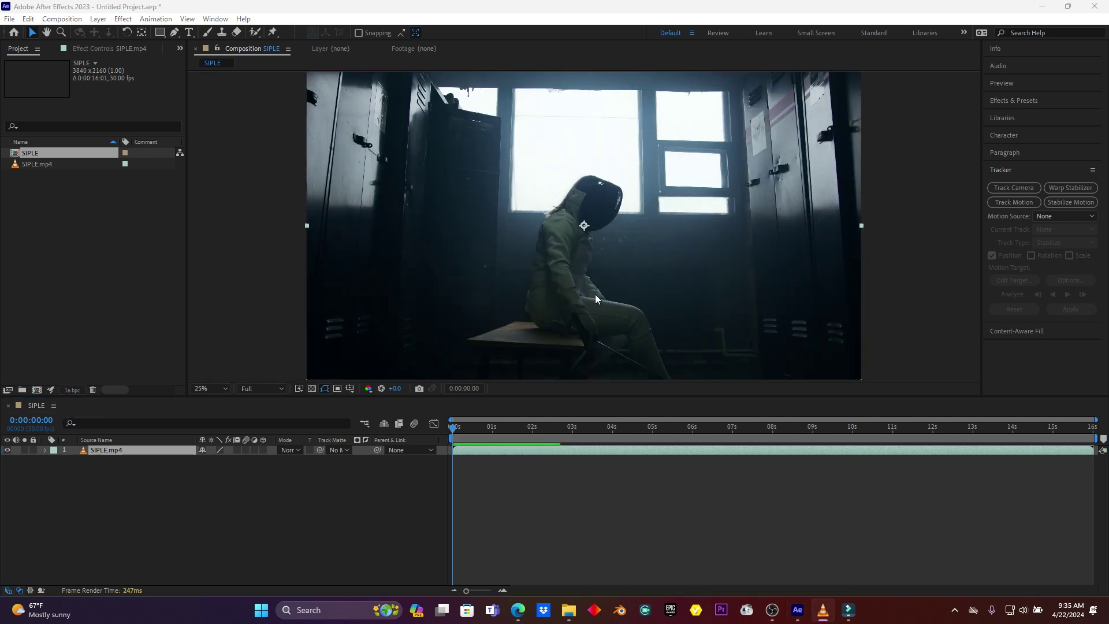
left_click(62, 18)
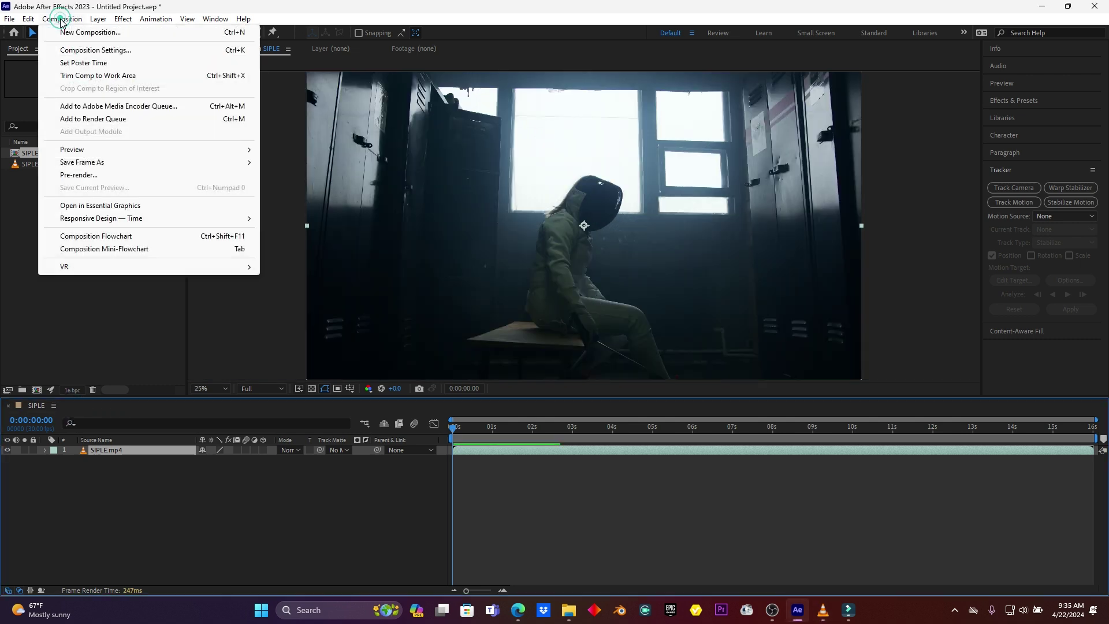
left_click(83, 49)
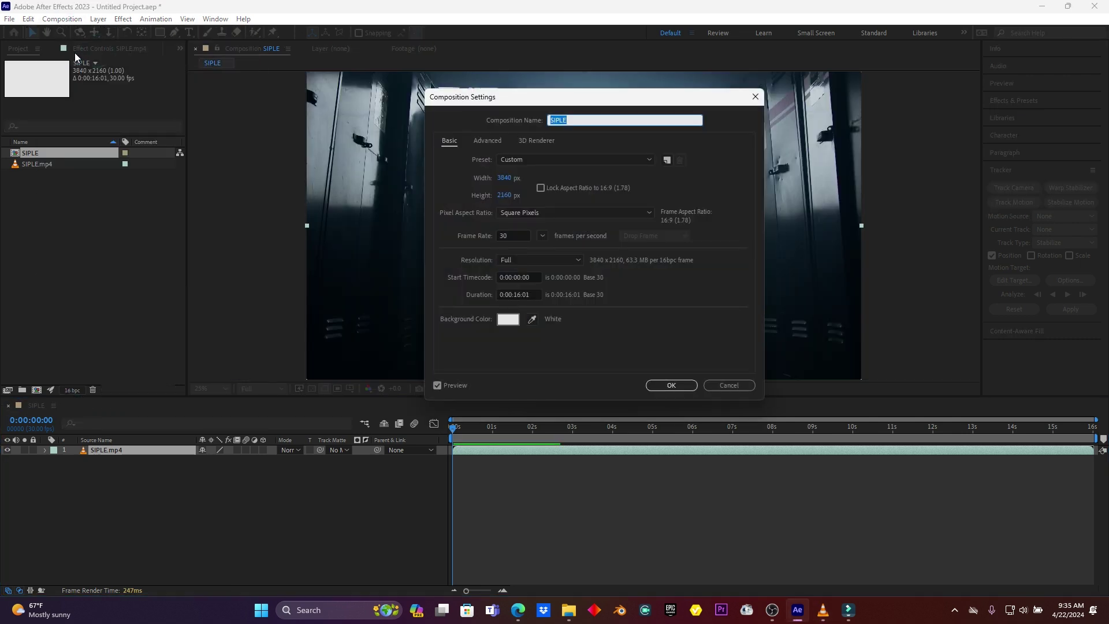
left_click(504, 177)
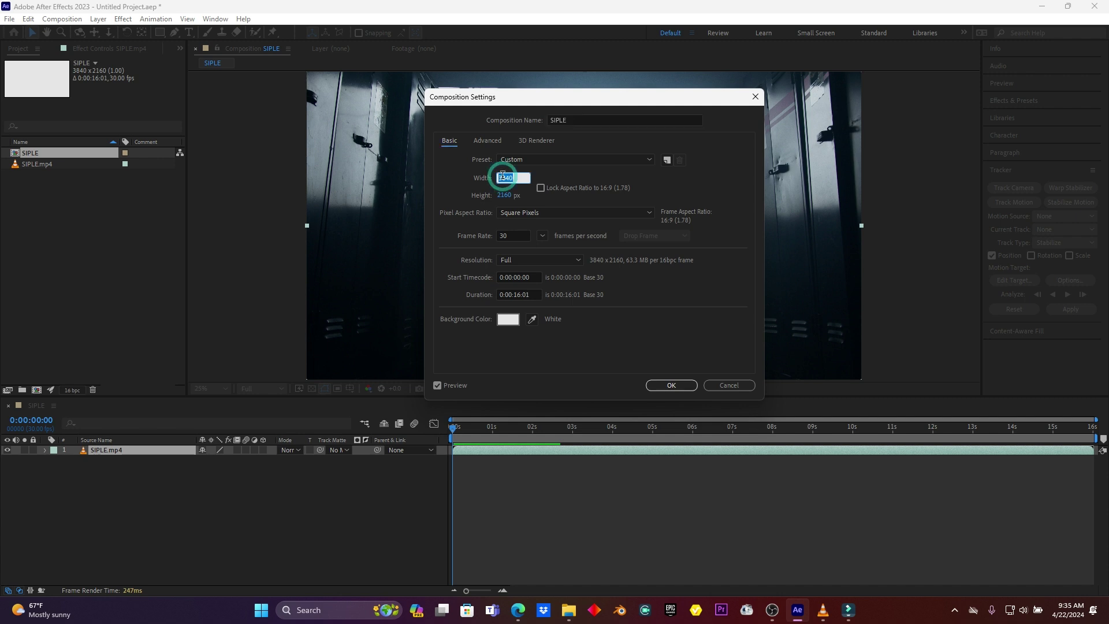
type("1")
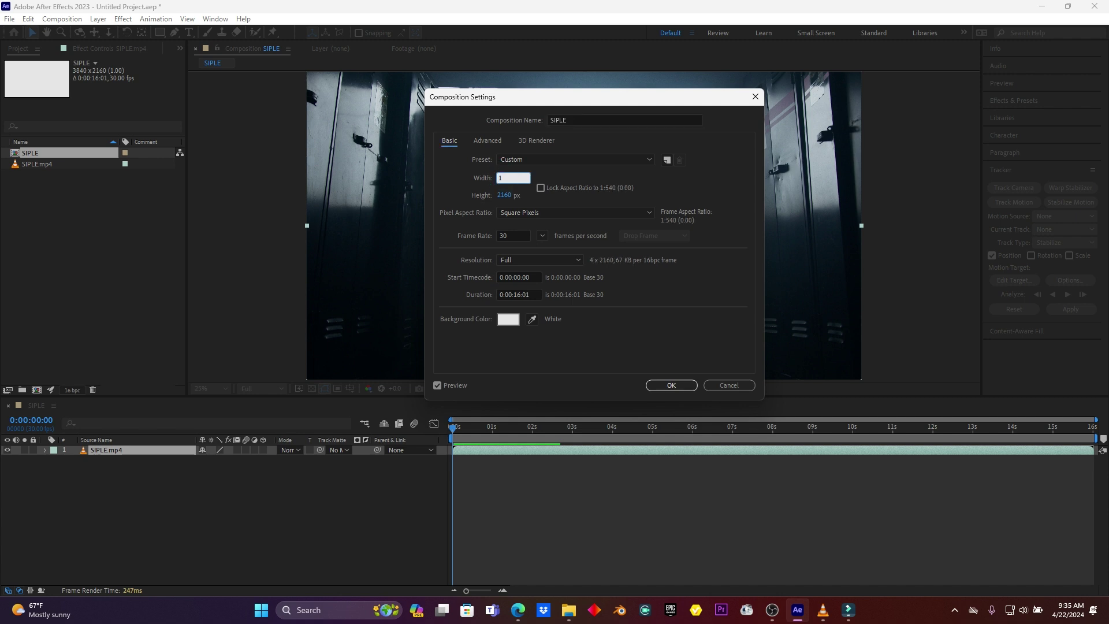
type("920")
left_click(504, 196)
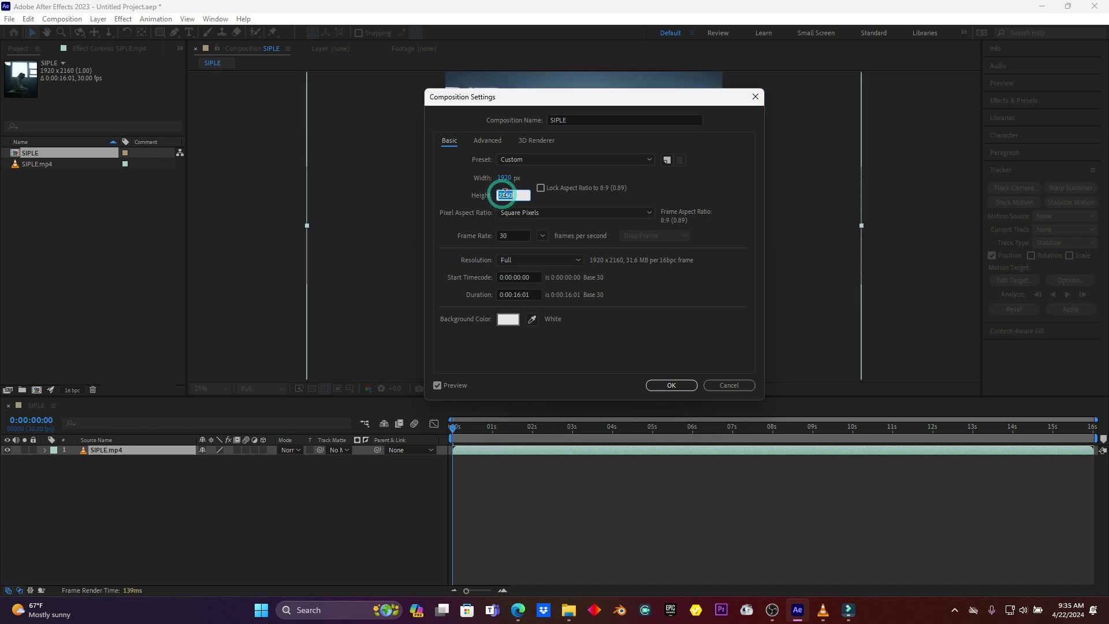
type("1")
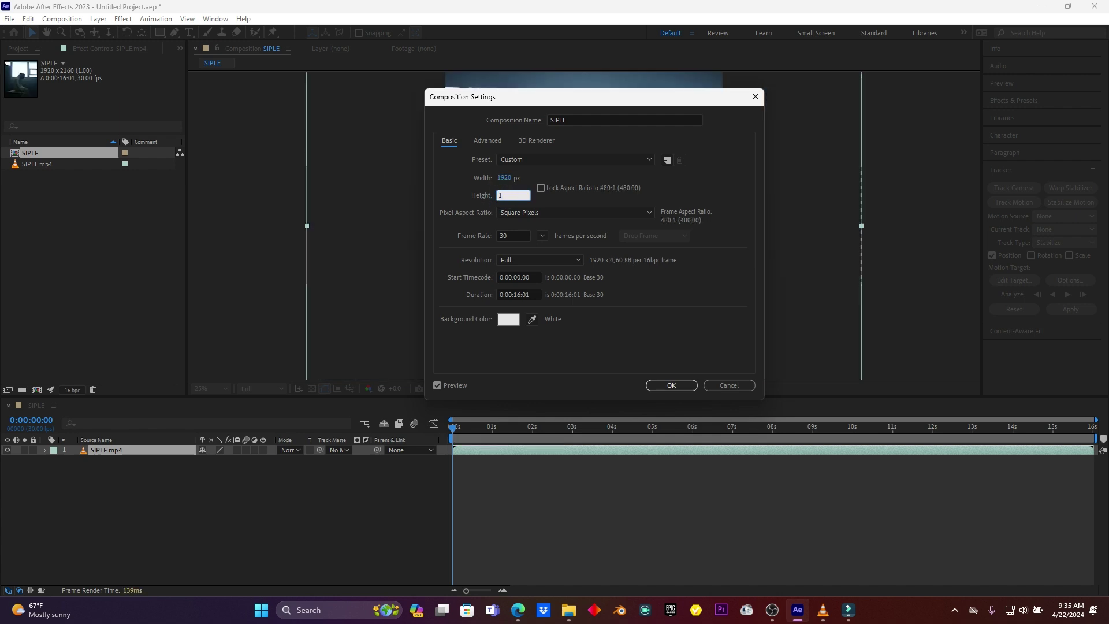
type("080")
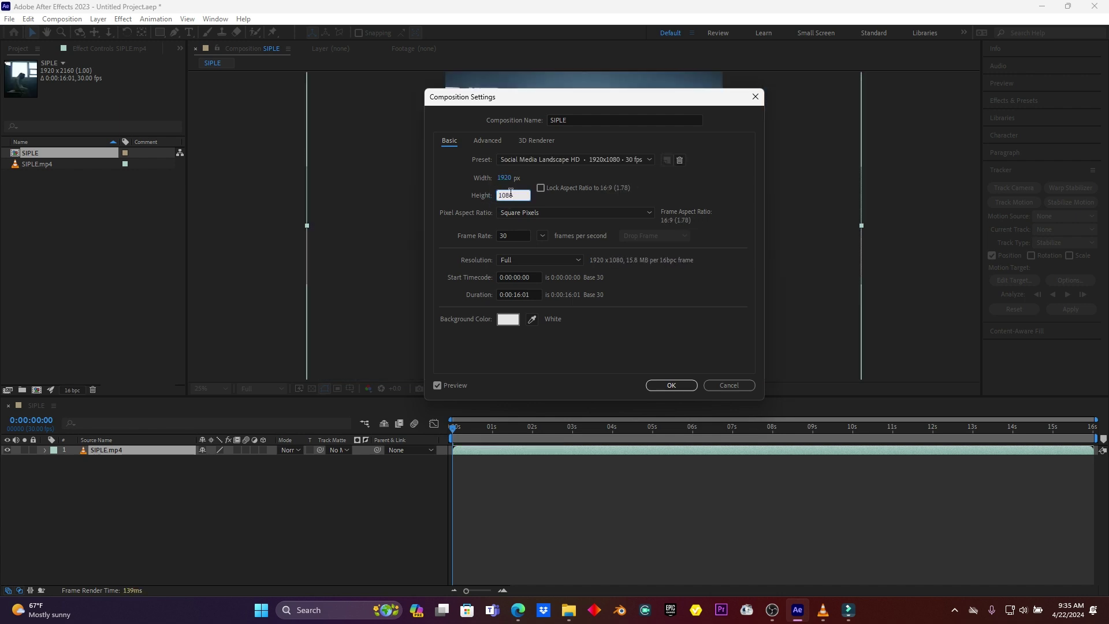
left_click(550, 199)
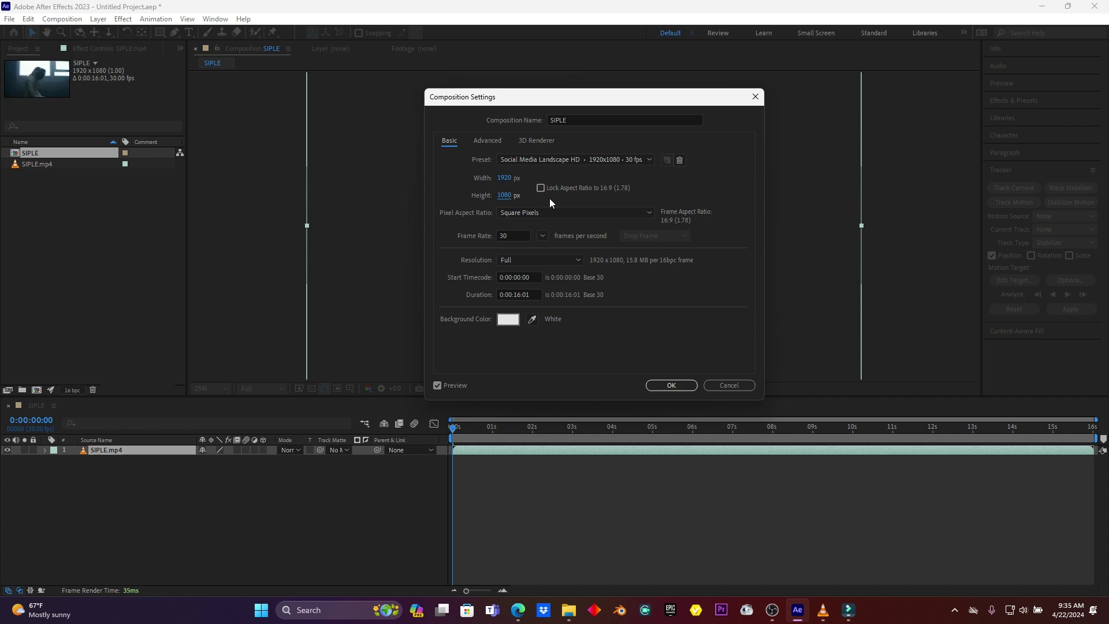
left_click(518, 292)
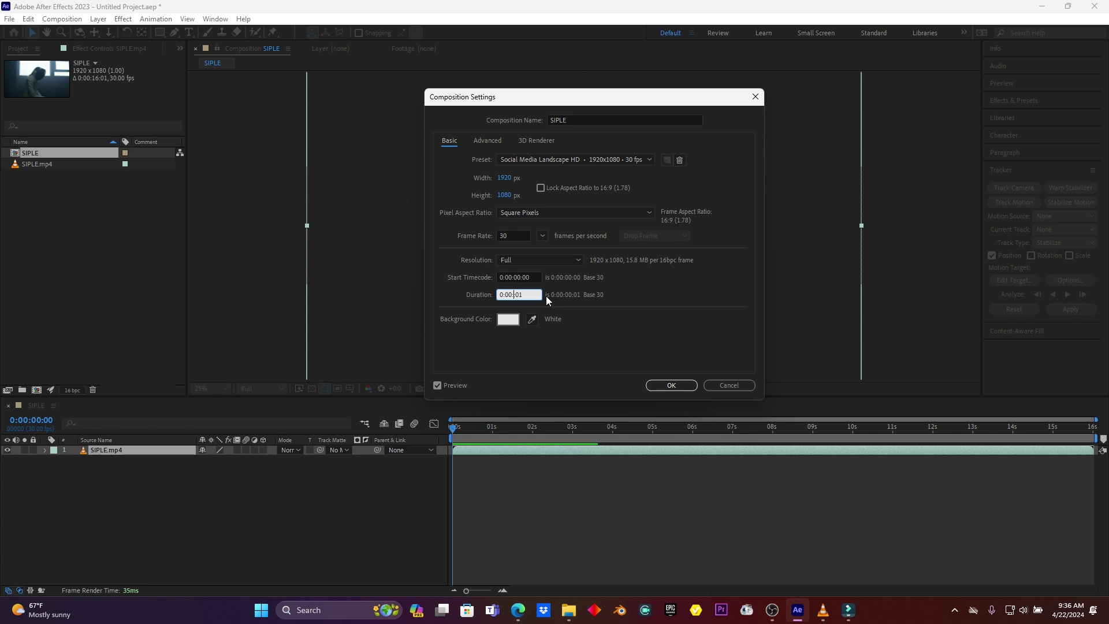
type("0")
left_click(531, 293)
left_click(667, 384)
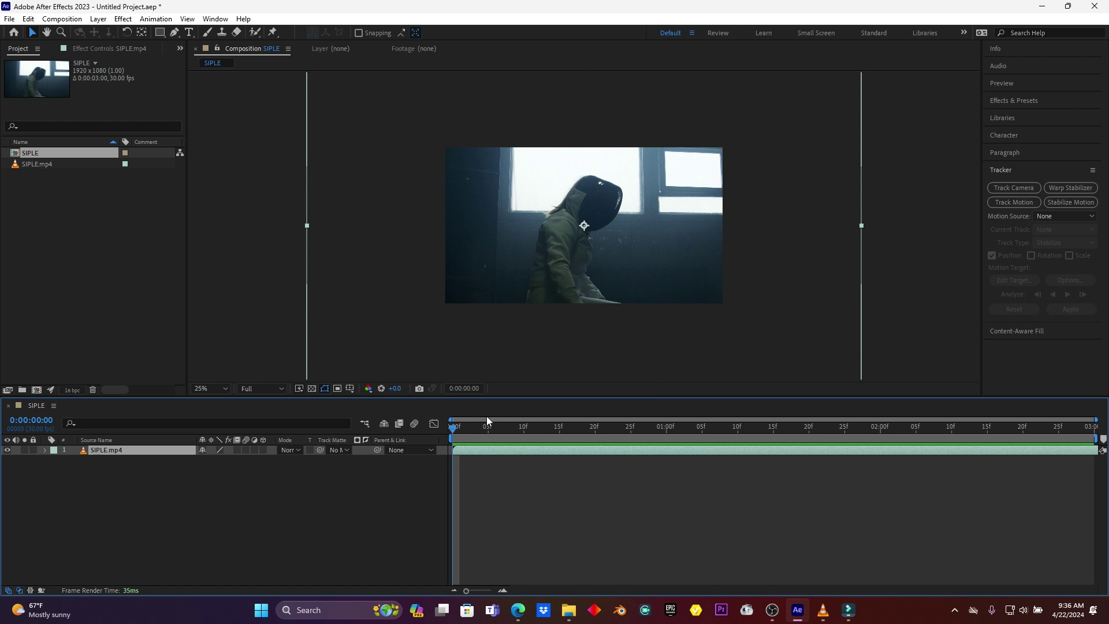
Fit the SIPLE.mp4 layer to the composition with Transform > Fit to Comp.
key("space")
key("space")
key("comma")
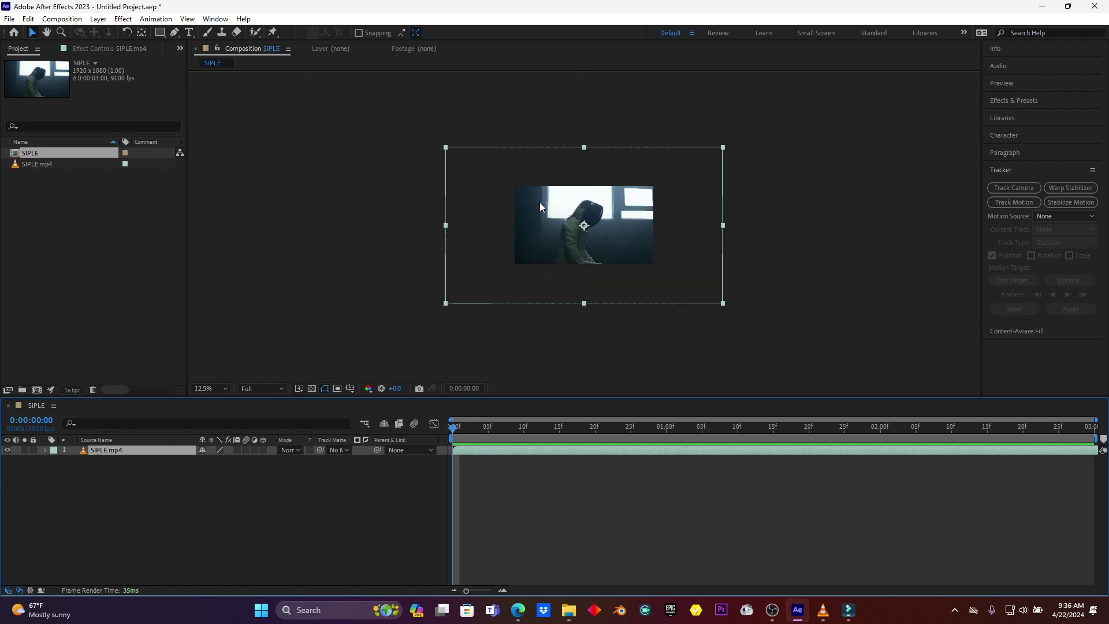
right_click(513, 247)
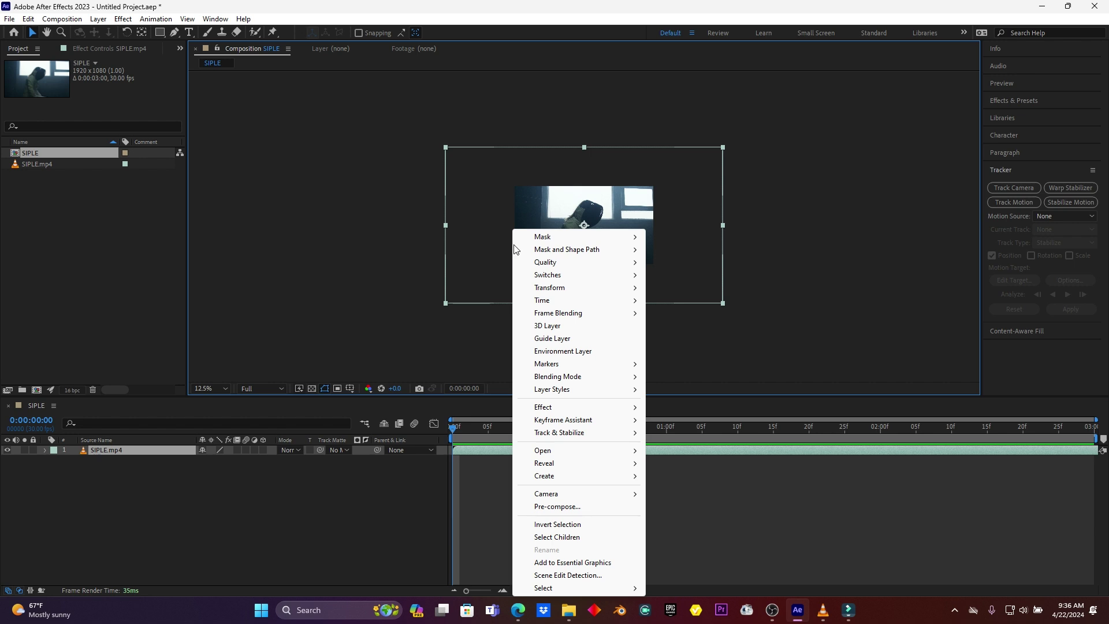
mouse_move(555, 287)
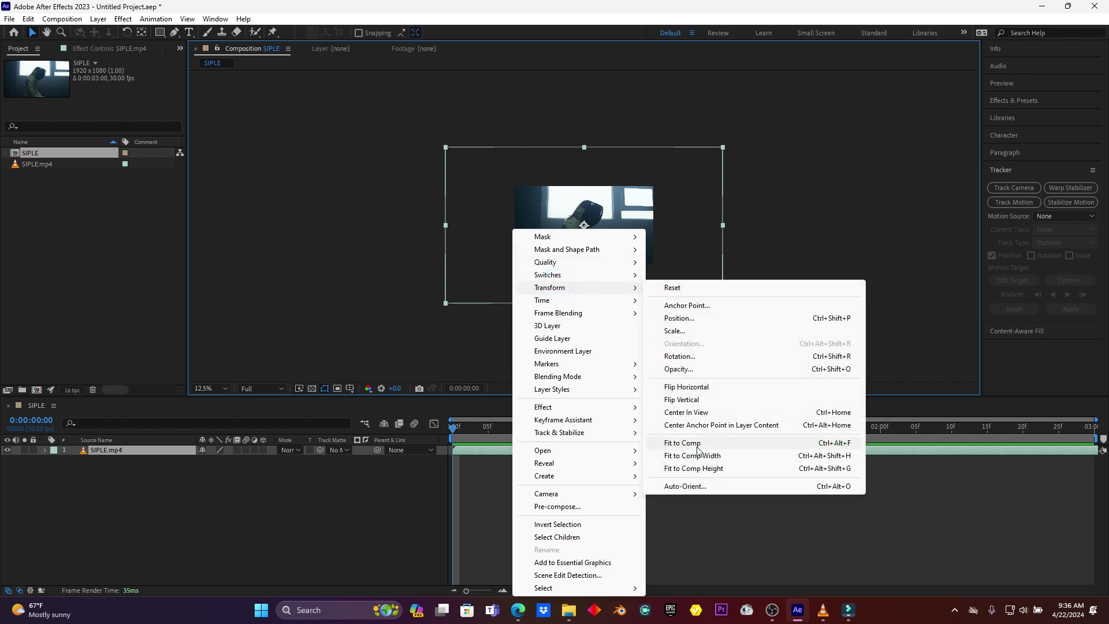
left_click(682, 442)
Preview the fitted clip at 50% zoom and return to the one-second mark.
key("period")
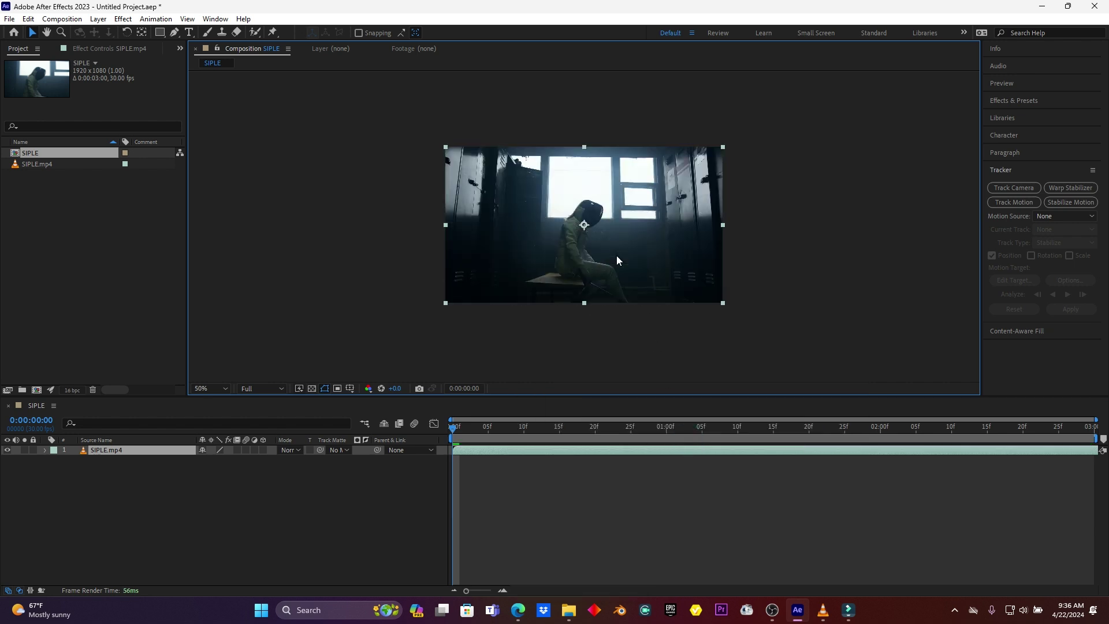
key("period")
key("h")
key("v")
key("space")
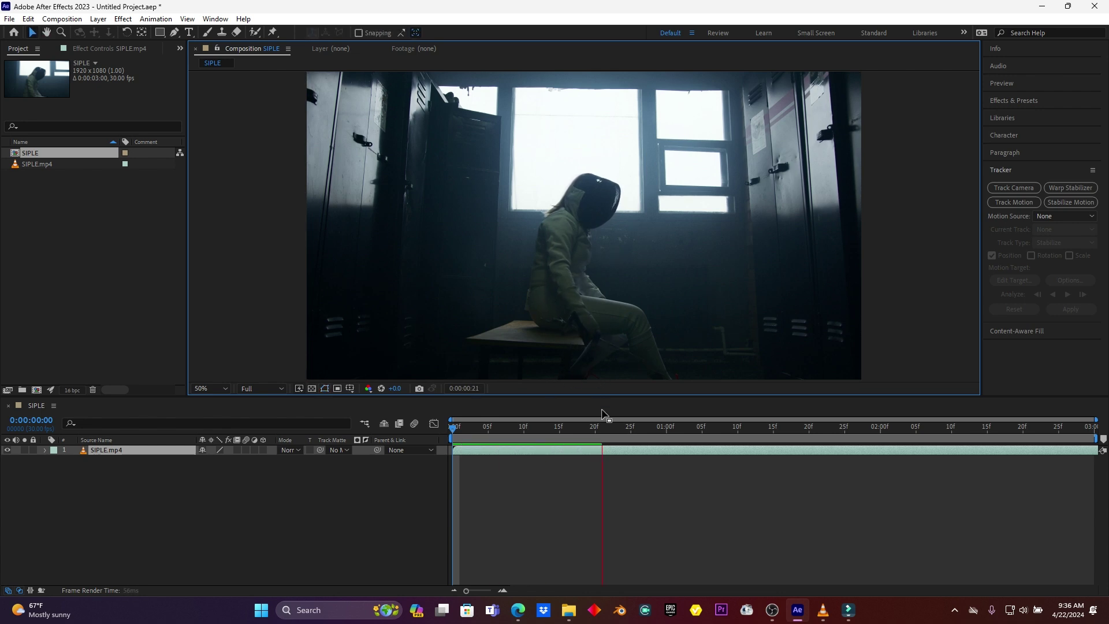
left_click(624, 428)
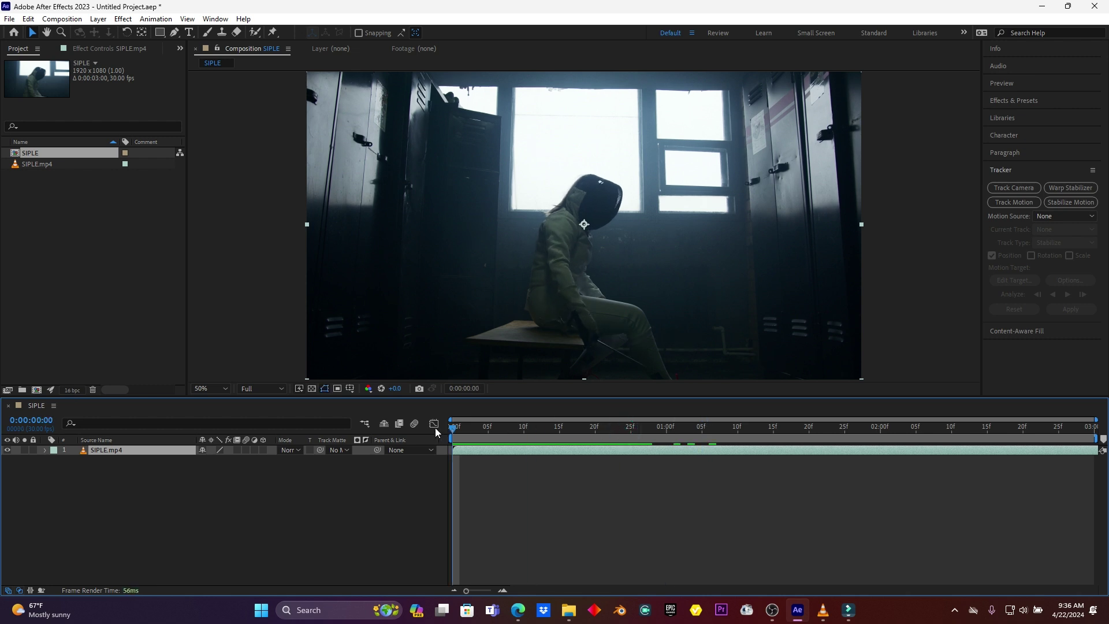
key("Page_Up")
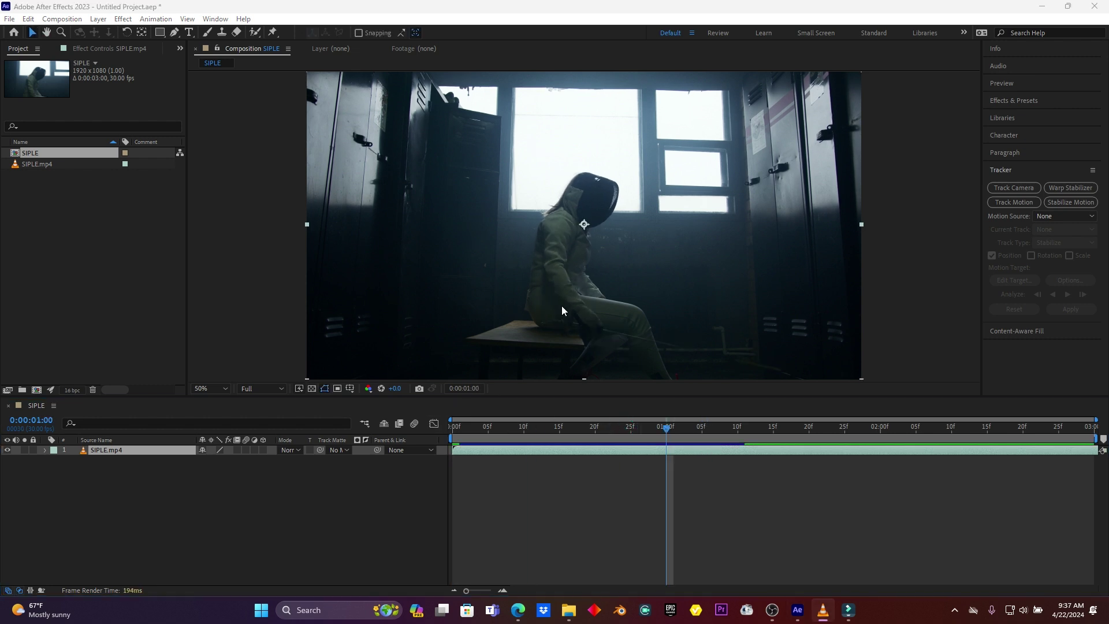
Pre-compose SIPLE.mp4 into 'main footage', moving all attributes into the new composition.
left_click(143, 448)
right_click(142, 449)
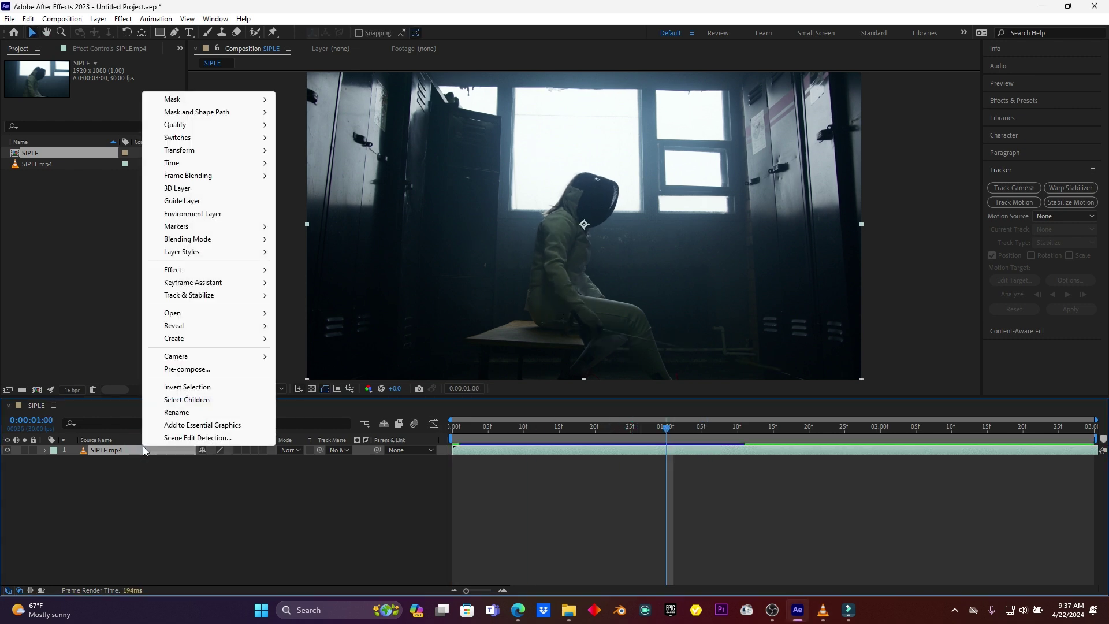
left_click(214, 370)
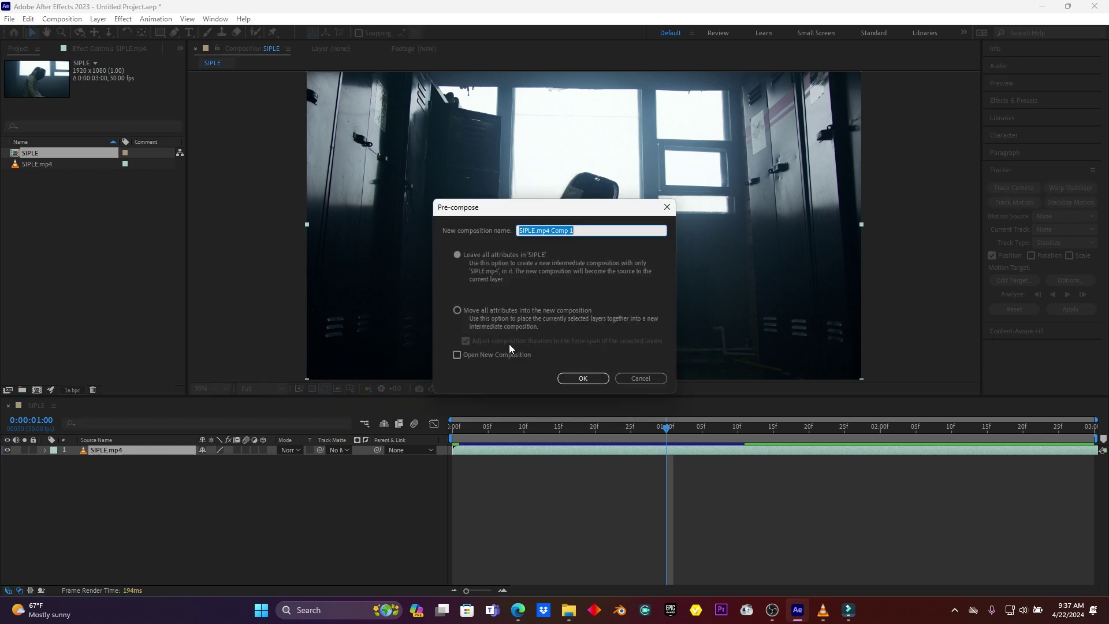
left_click(458, 310)
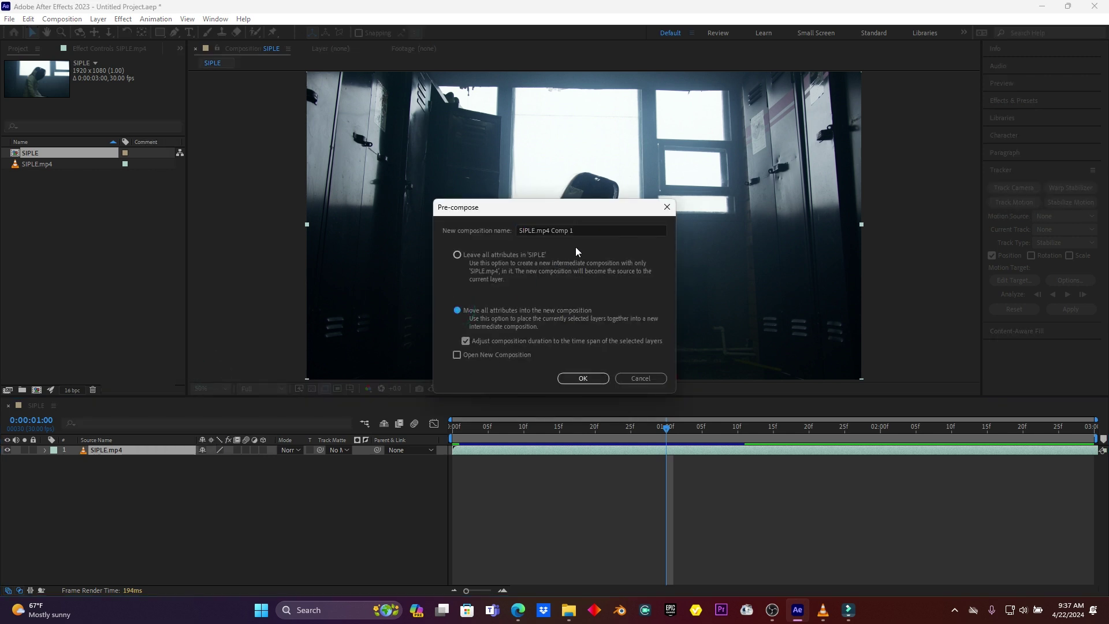
left_click(585, 231)
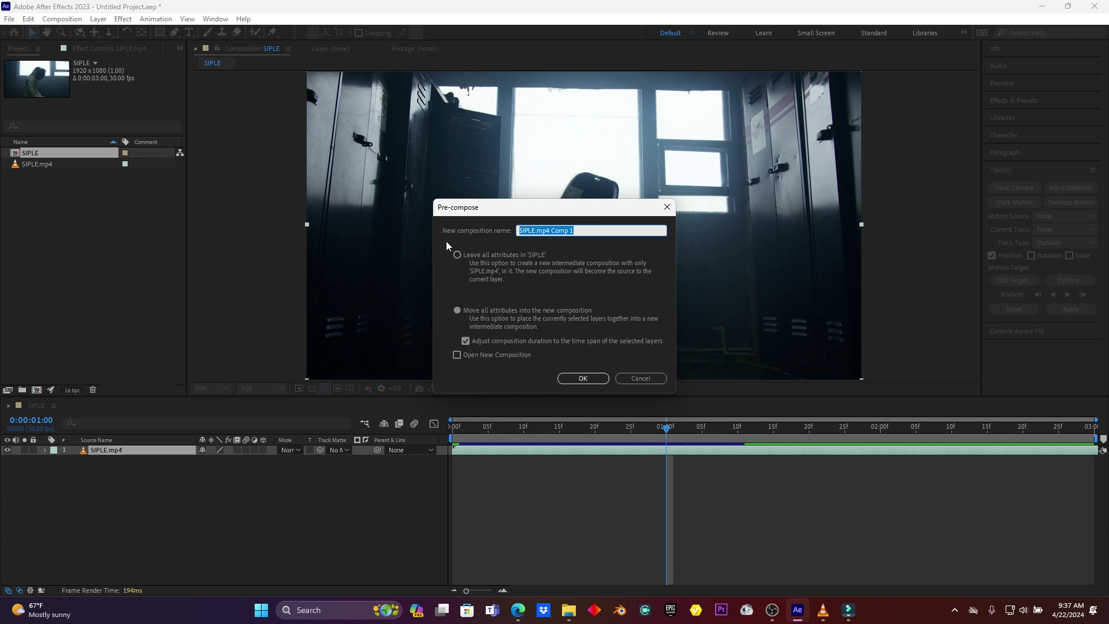
type("main footage")
left_click(582, 378)
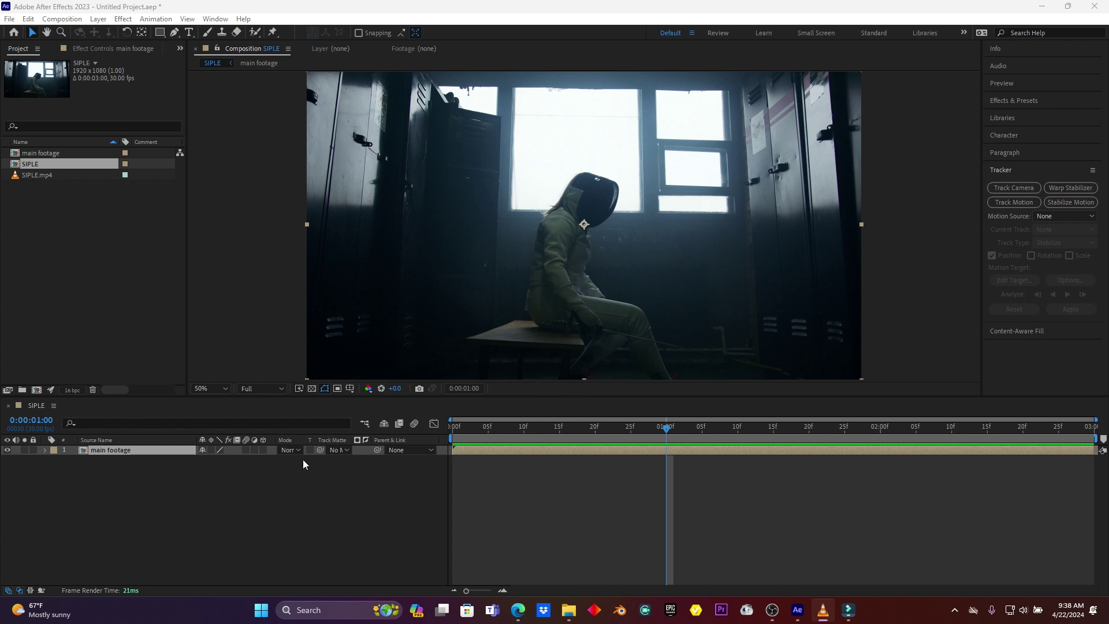
Add Adjustment Layer 1 above main footage and select it.
right_click(130, 497)
left_click(260, 354)
left_click(329, 446)
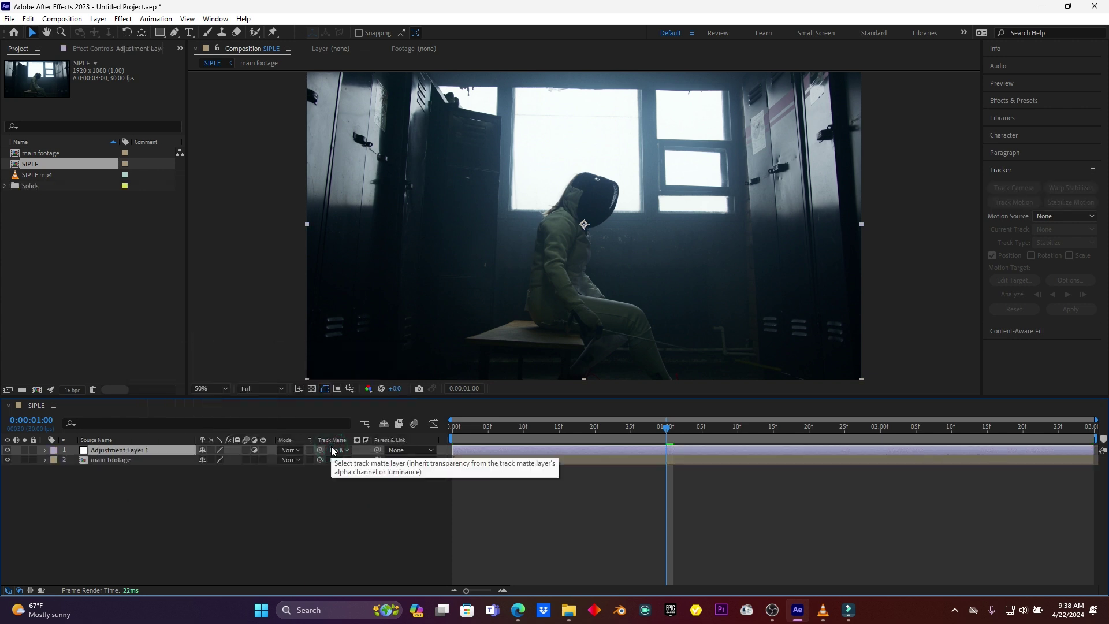
left_click(141, 451)
Search the Effects & Presets panel for 'tint'.
left_click(1027, 101)
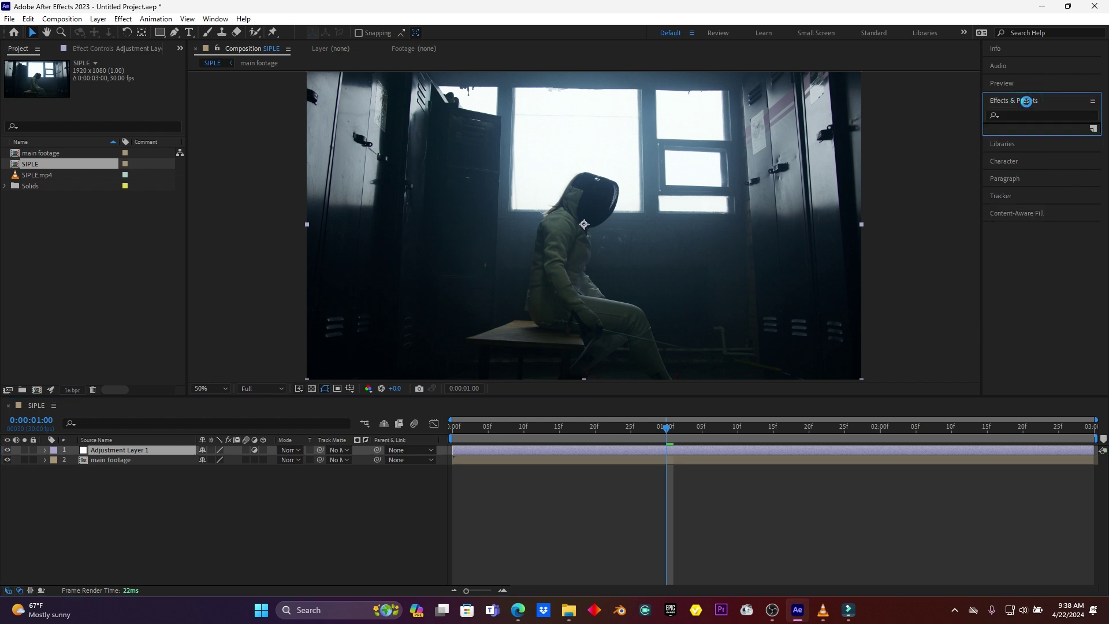
left_click(215, 19)
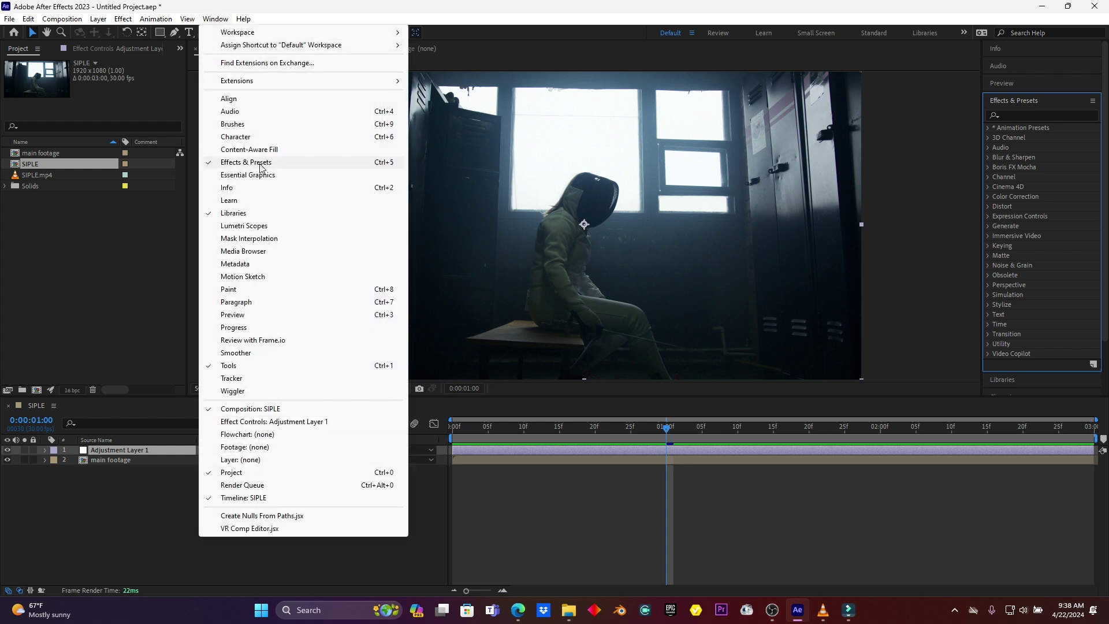
left_click(1019, 116)
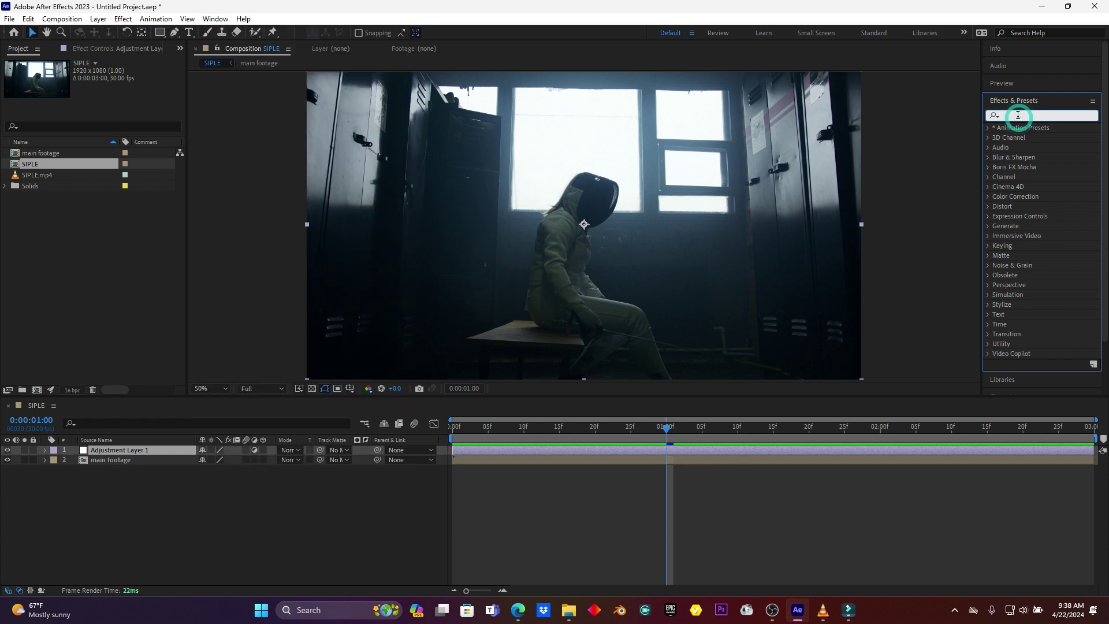
type("ti")
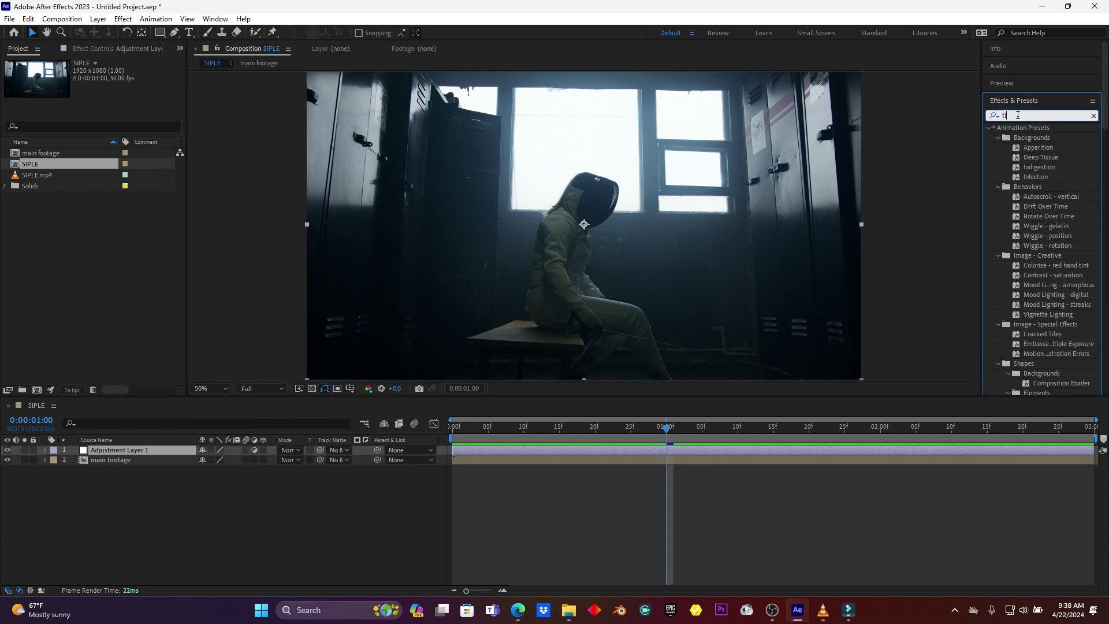
type("nt")
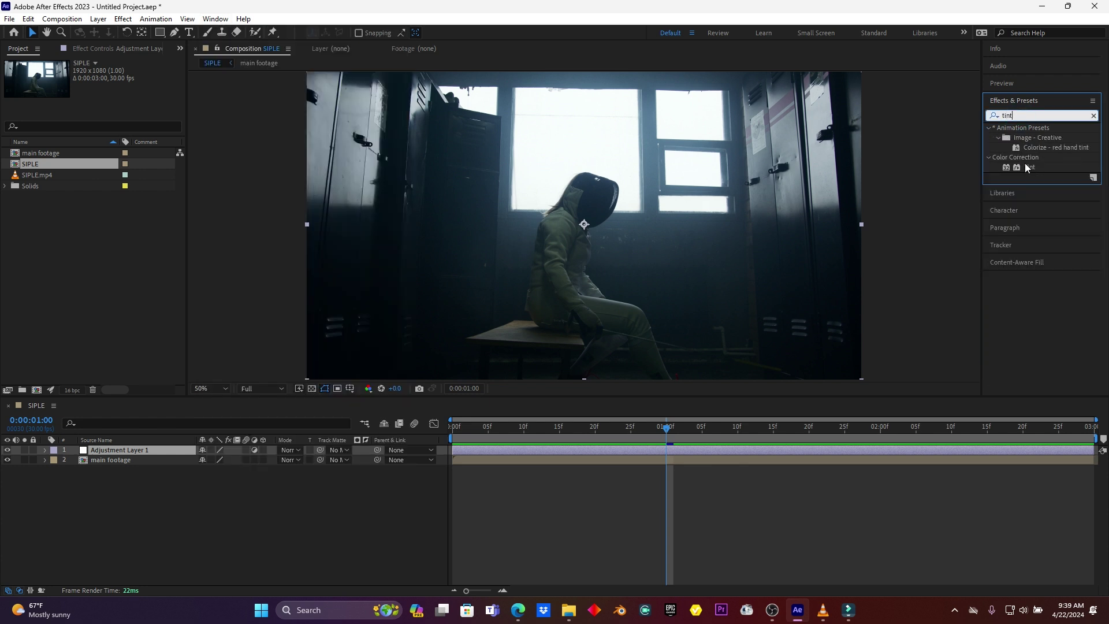
Apply Tint and then Curves to Adjustment Layer 1, turning the footage black and white.
left_click_drag(1029, 167, 167, 453)
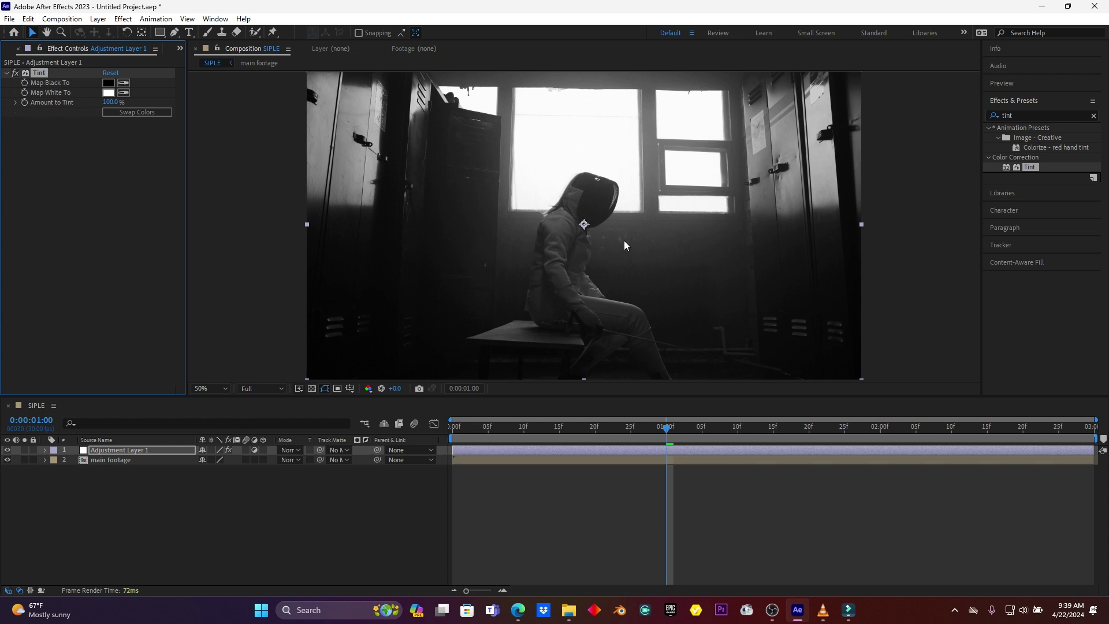
left_click(1031, 118)
type("c")
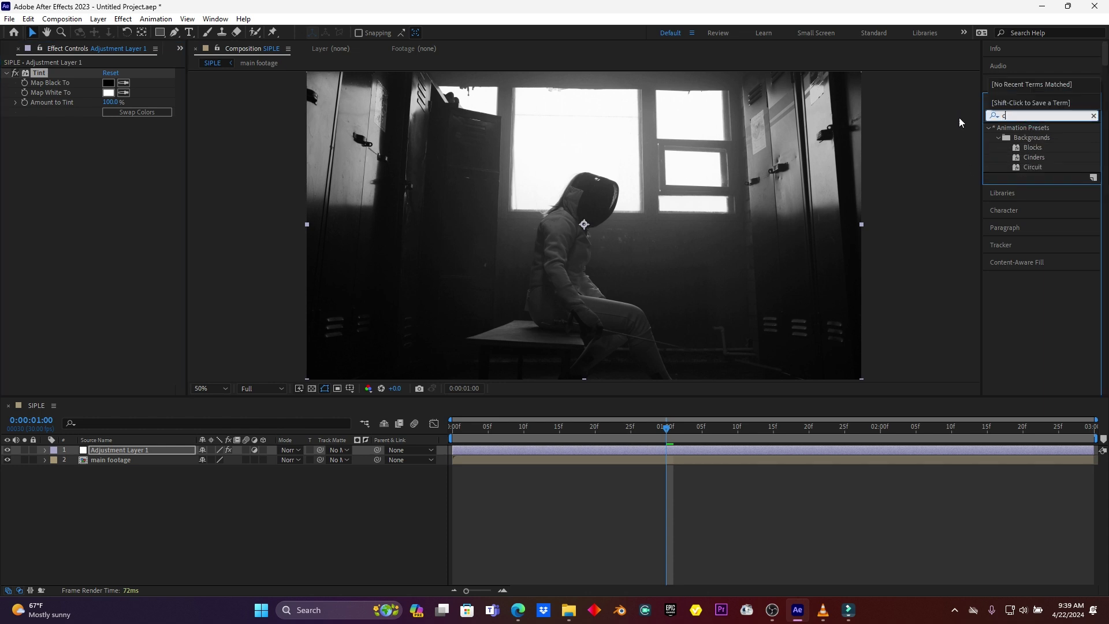
type("urve")
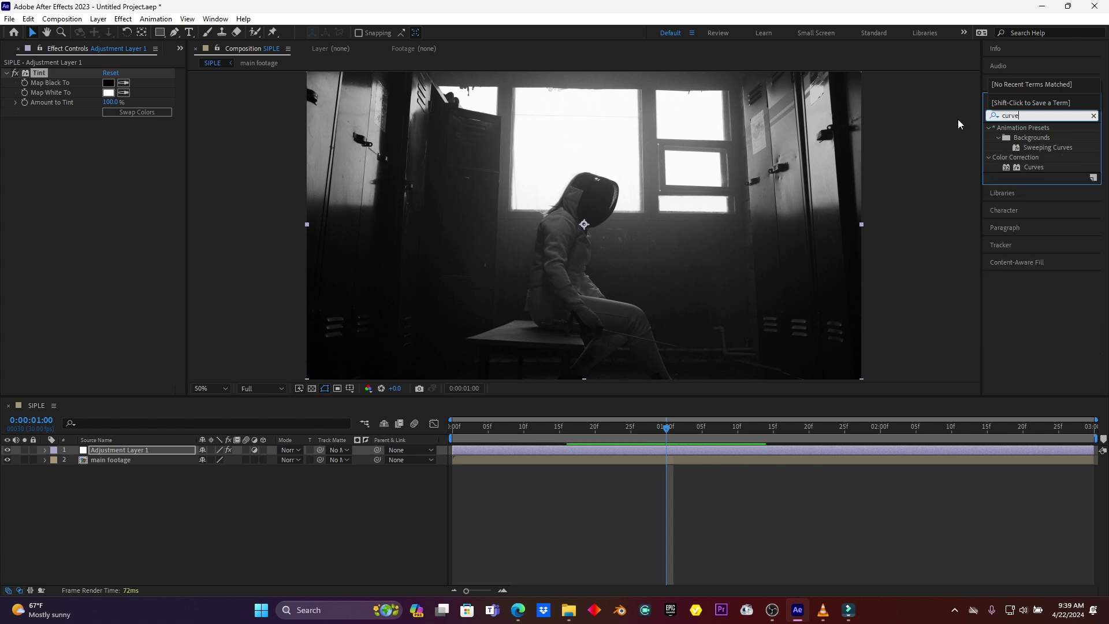
left_click_drag(1056, 164, 144, 449)
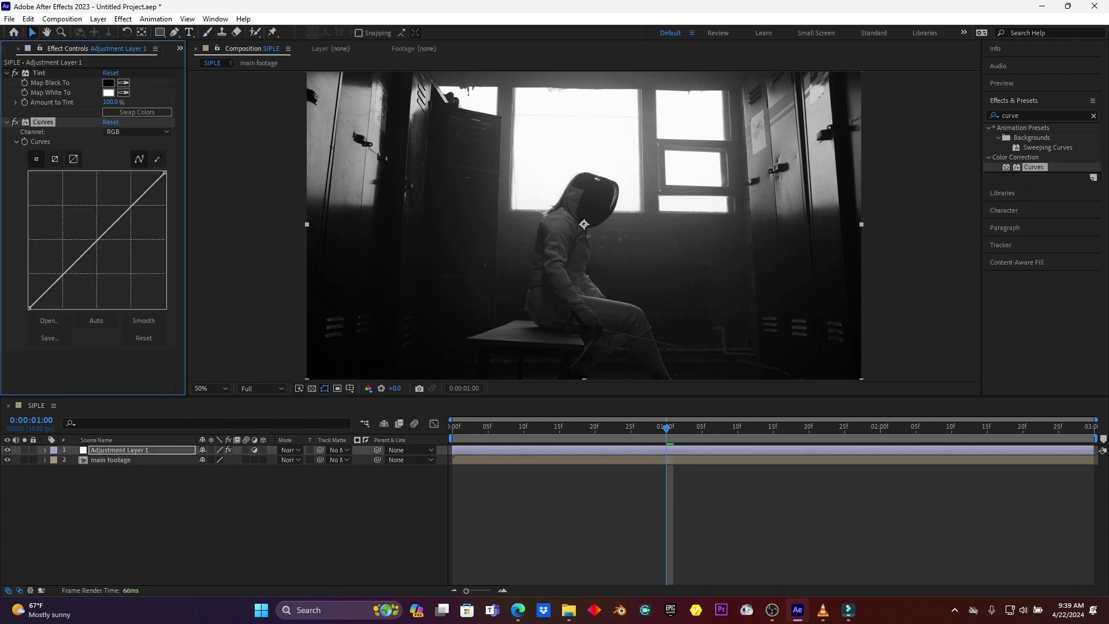
Drag the Curves black point right until only the bright windows stay white.
left_click(164, 450)
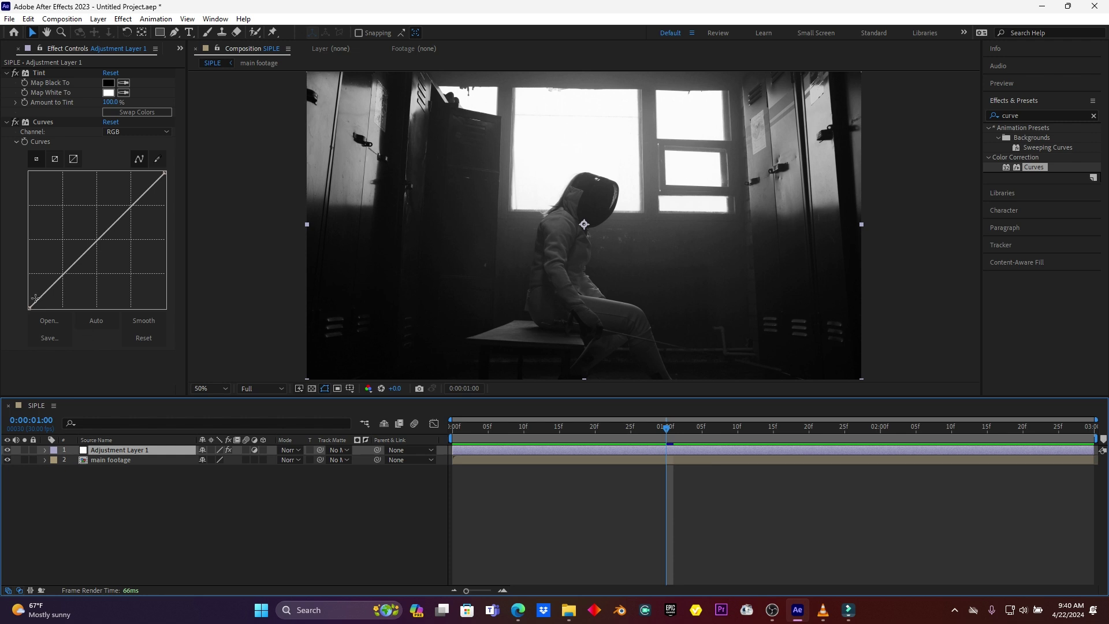
left_click_drag(29, 307, 74, 329)
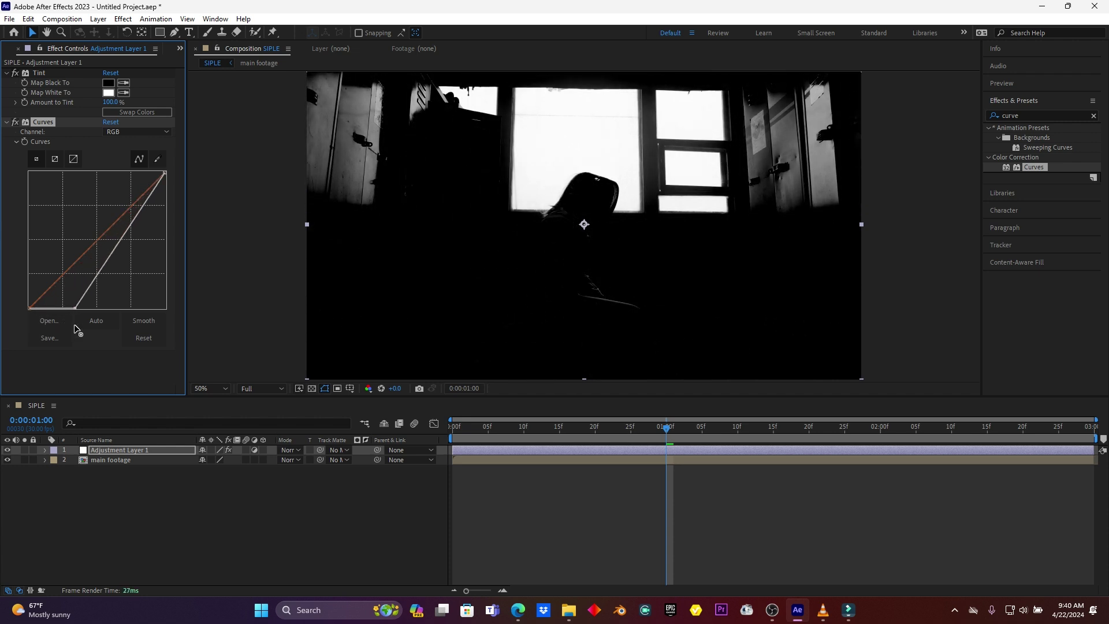
left_click_drag(74, 329, 131, 313)
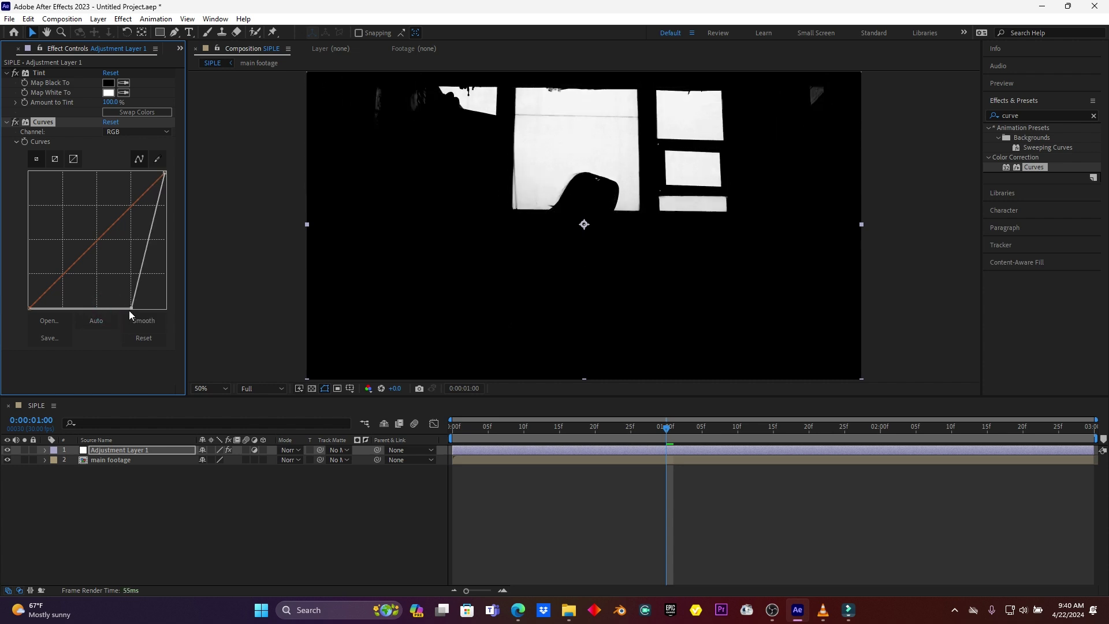
left_click_drag(132, 307, 136, 316)
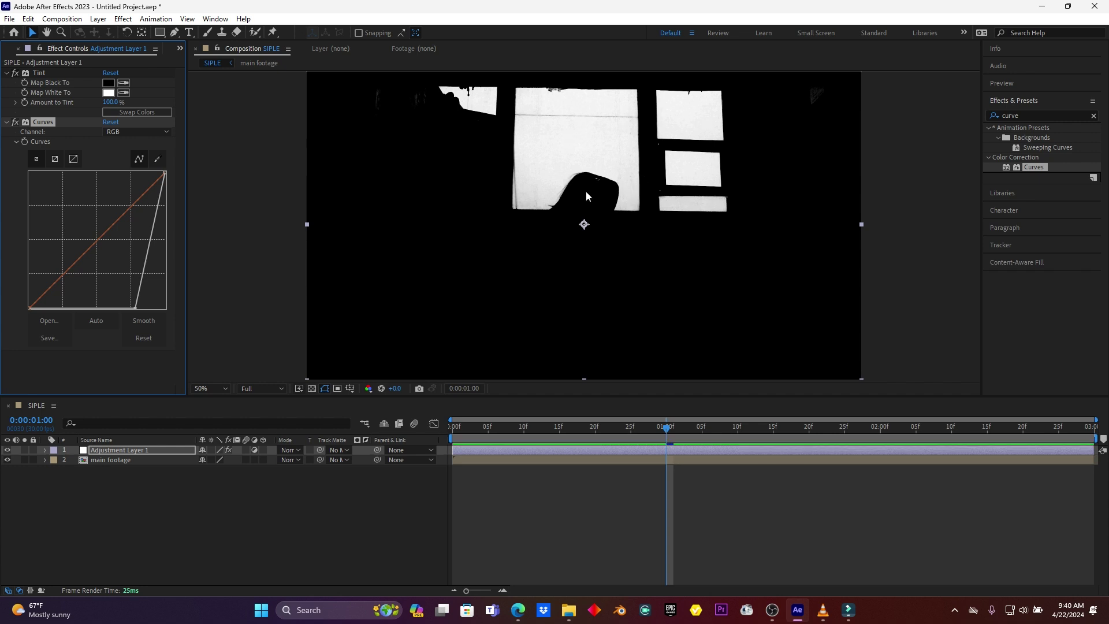
Apply CC Radial Fast Blur with Amount about 87.8 and set the adjustment layer to Screen.
left_click(1030, 112)
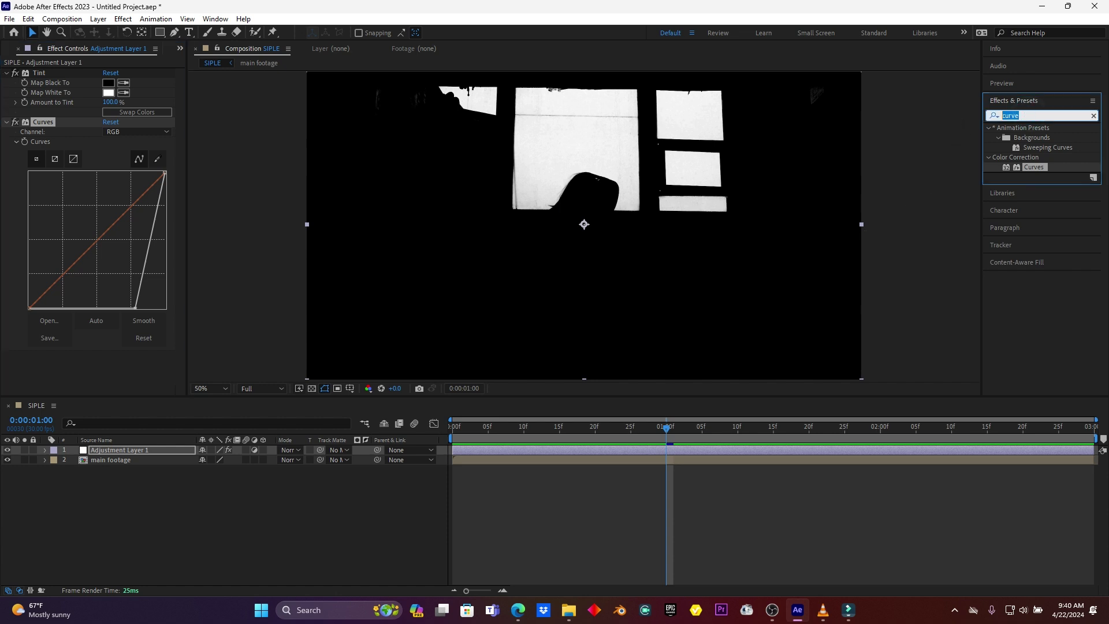
type("cc rad")
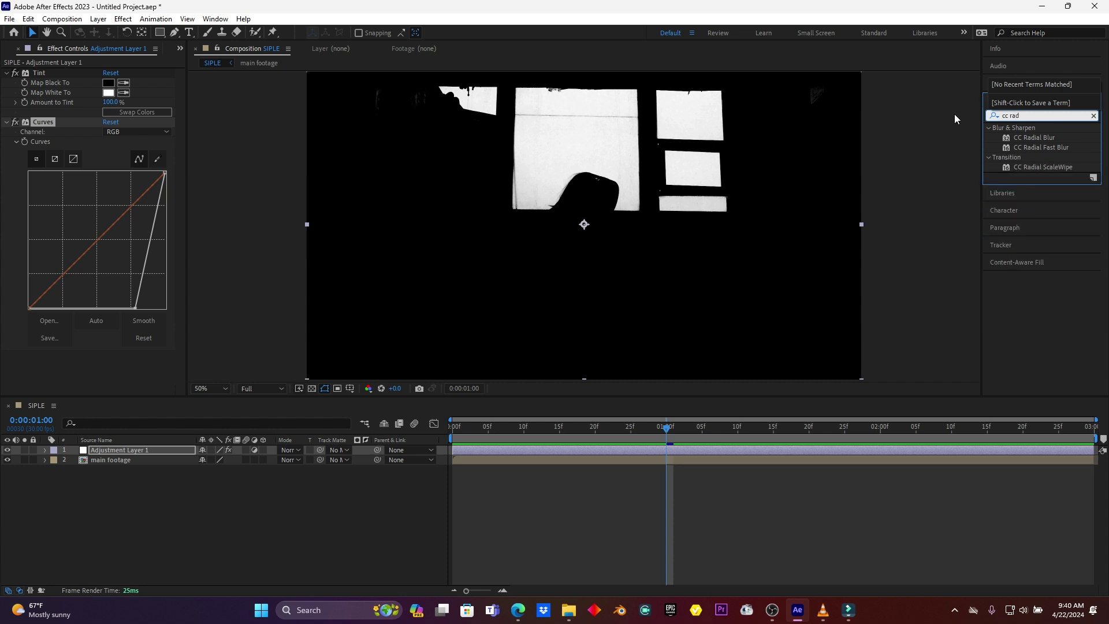
left_click(1032, 137)
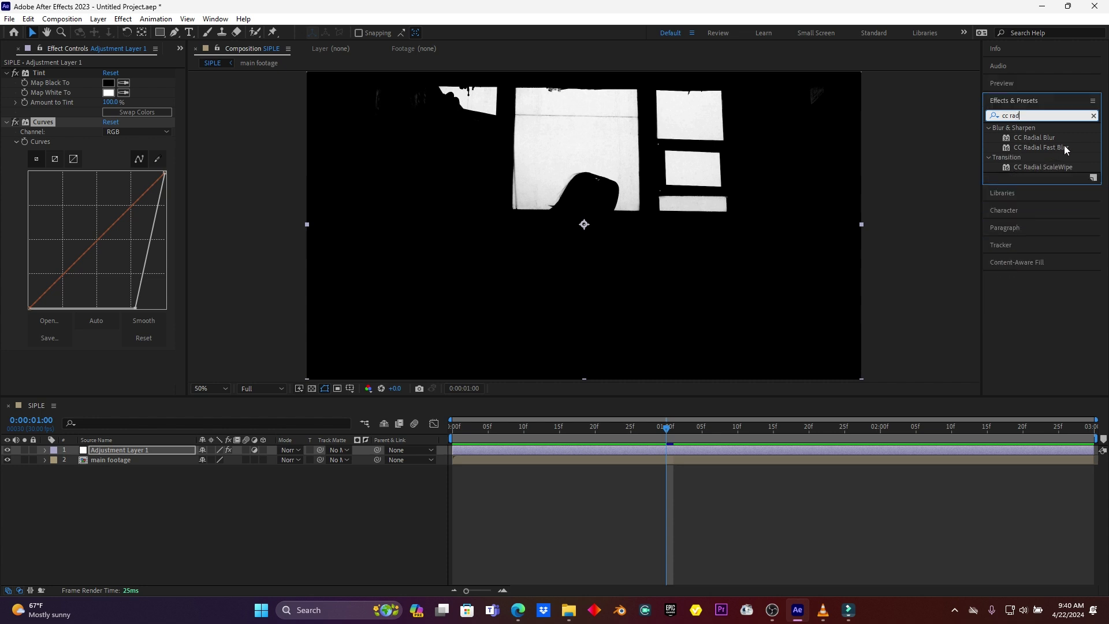
left_click_drag(1056, 147, 160, 450)
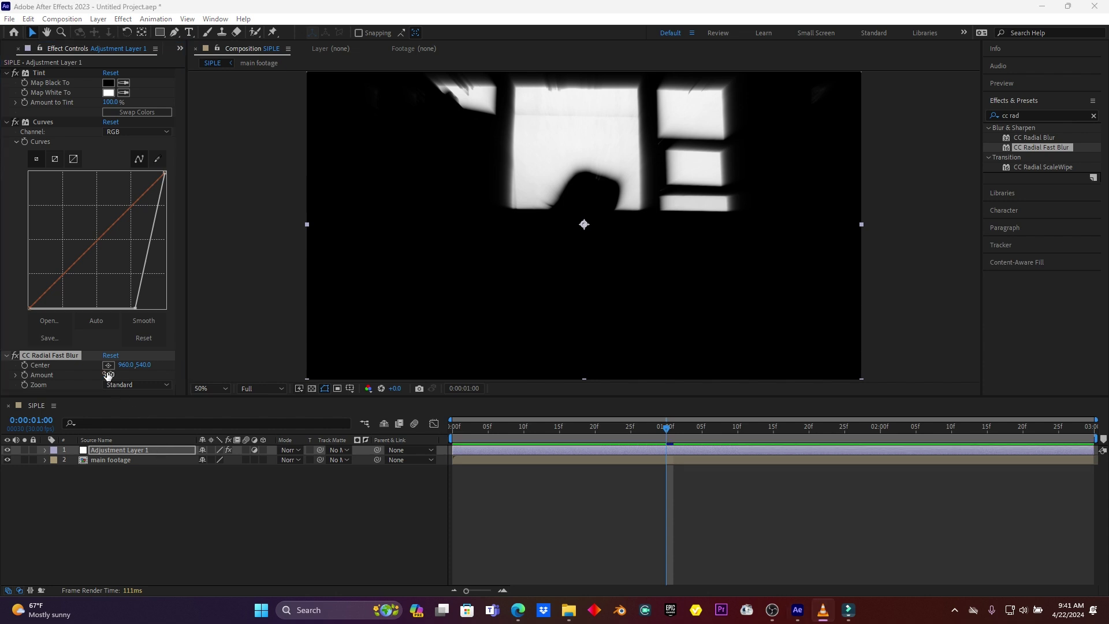
left_click_drag(108, 375, 139, 384)
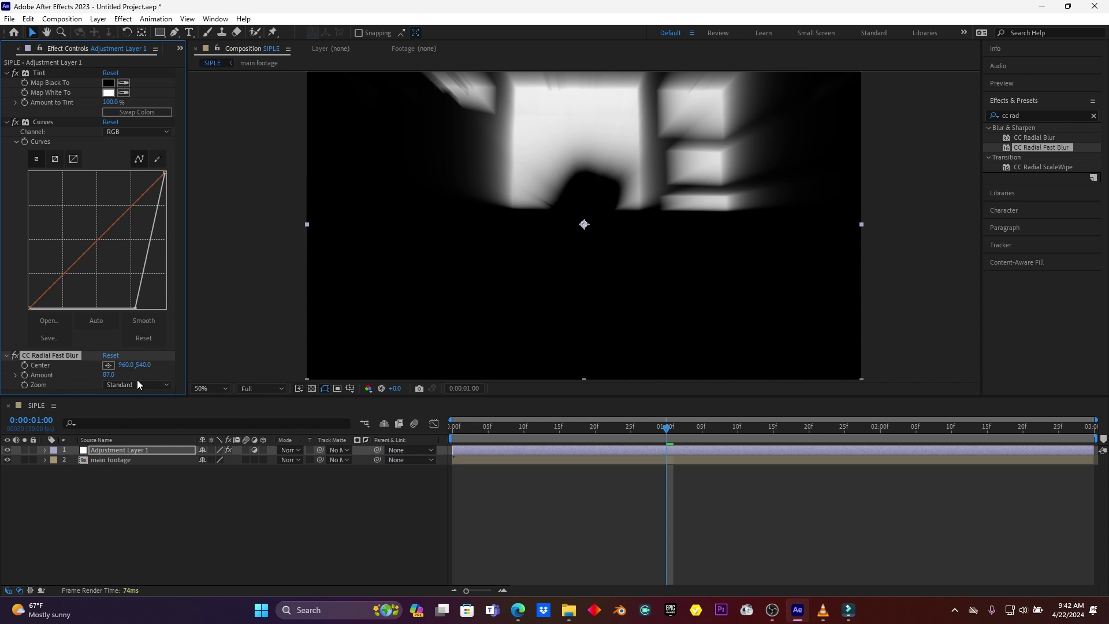
left_click(288, 451)
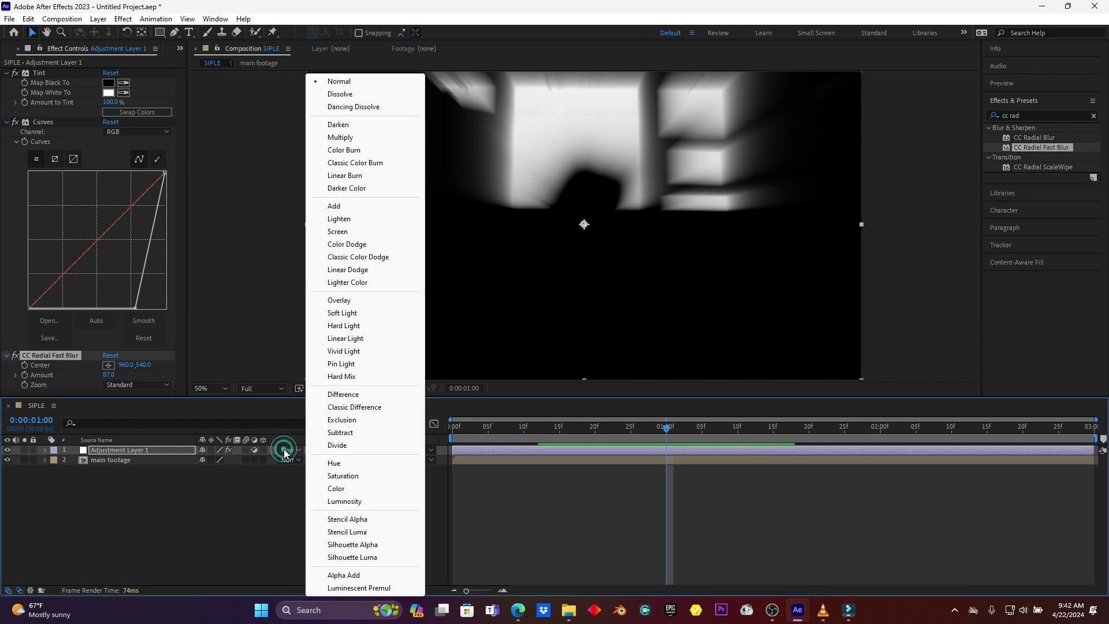
left_click(337, 232)
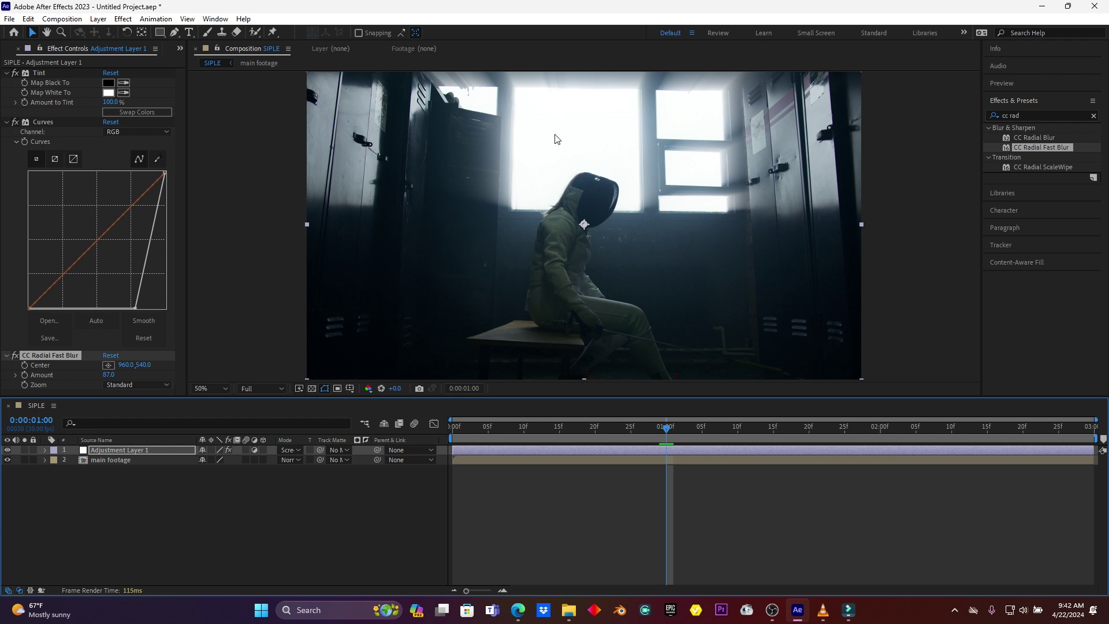
Move the radial blur centre above the window and raise Amount to 98.
left_click(108, 366)
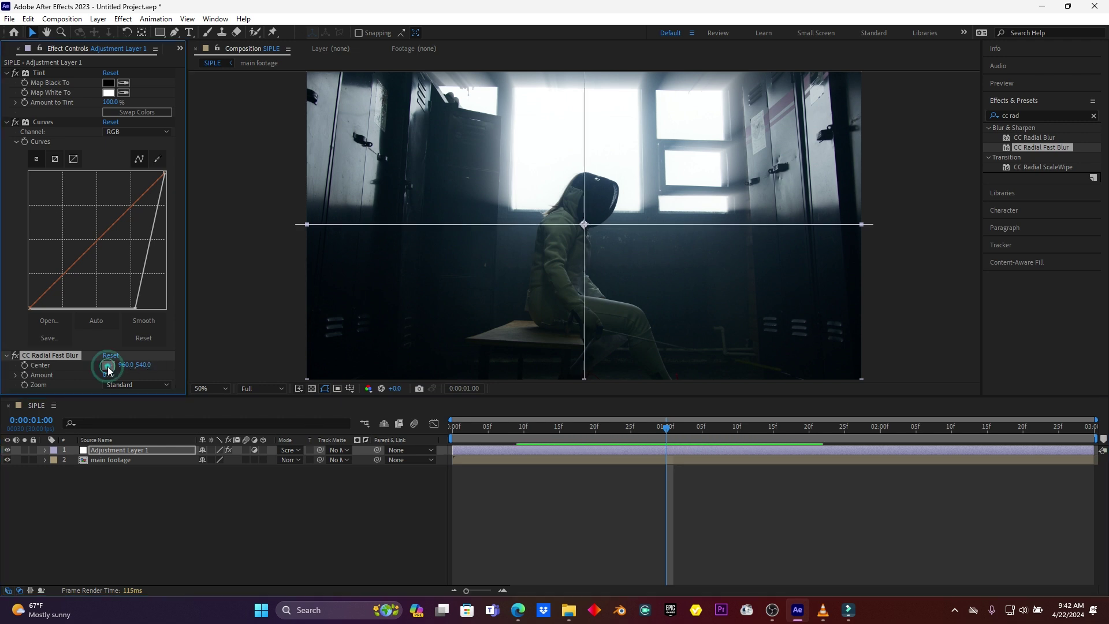
left_click(584, 225)
left_click_drag(583, 225, 584, 224)
left_click(580, 86)
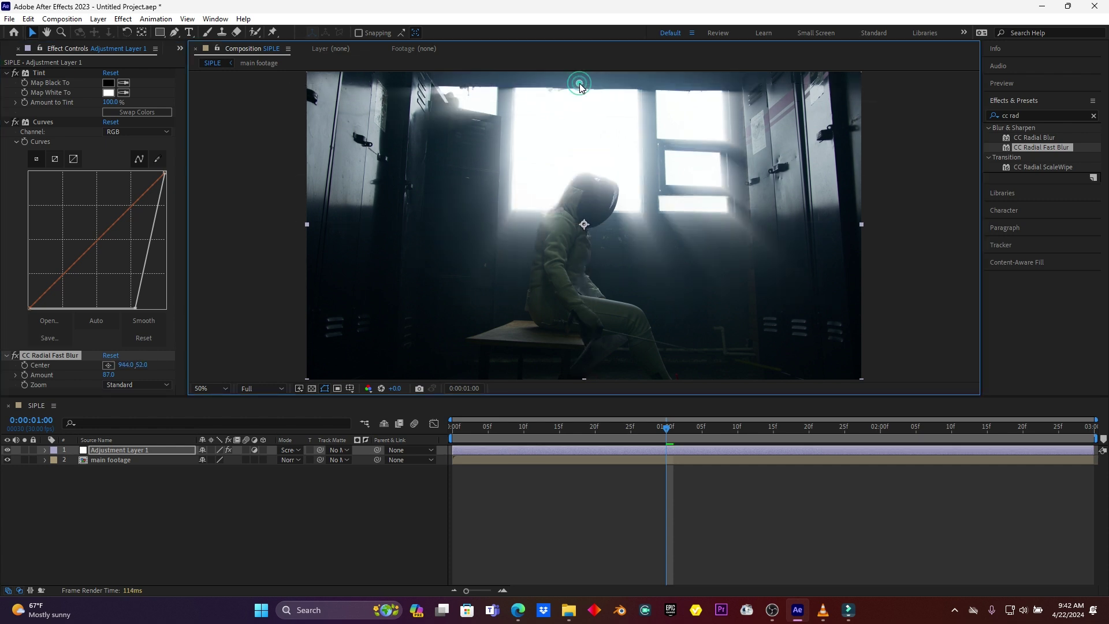
left_click_drag(580, 85, 585, 158)
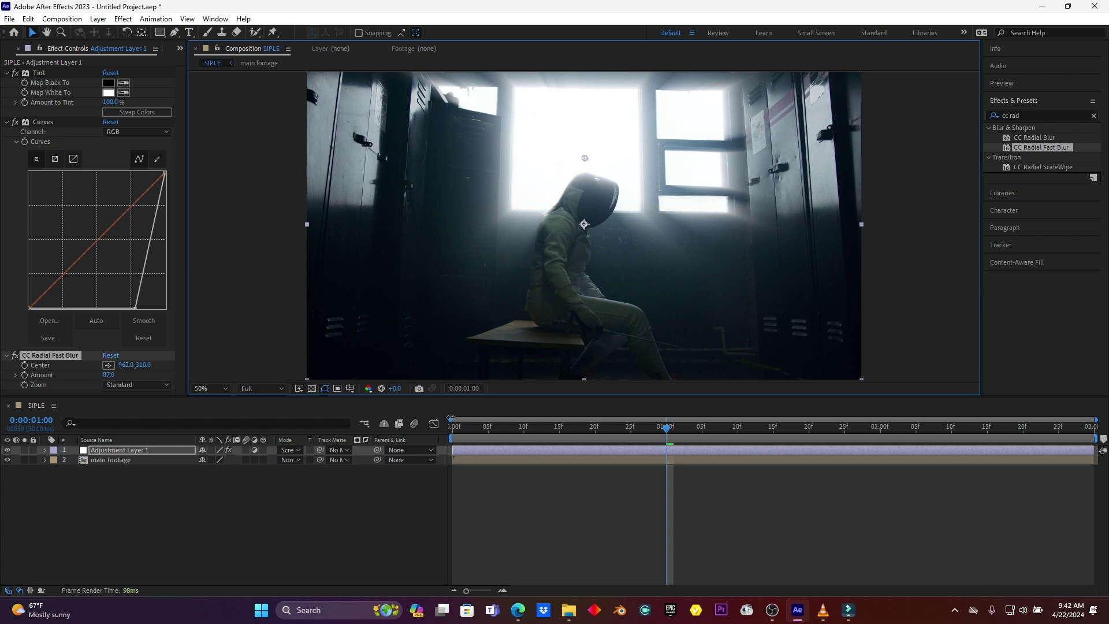
left_click_drag(109, 374, 124, 375)
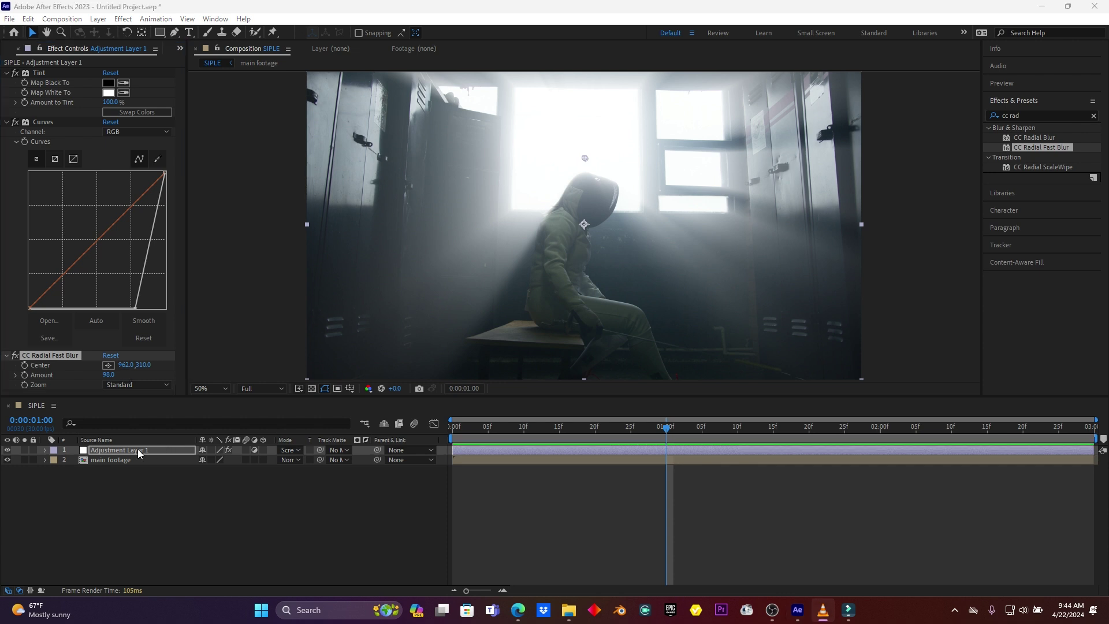
Apply Curves 2 to Adjustment Layer 1, add two RGB points and drag the lowest point down.
left_click(1031, 115)
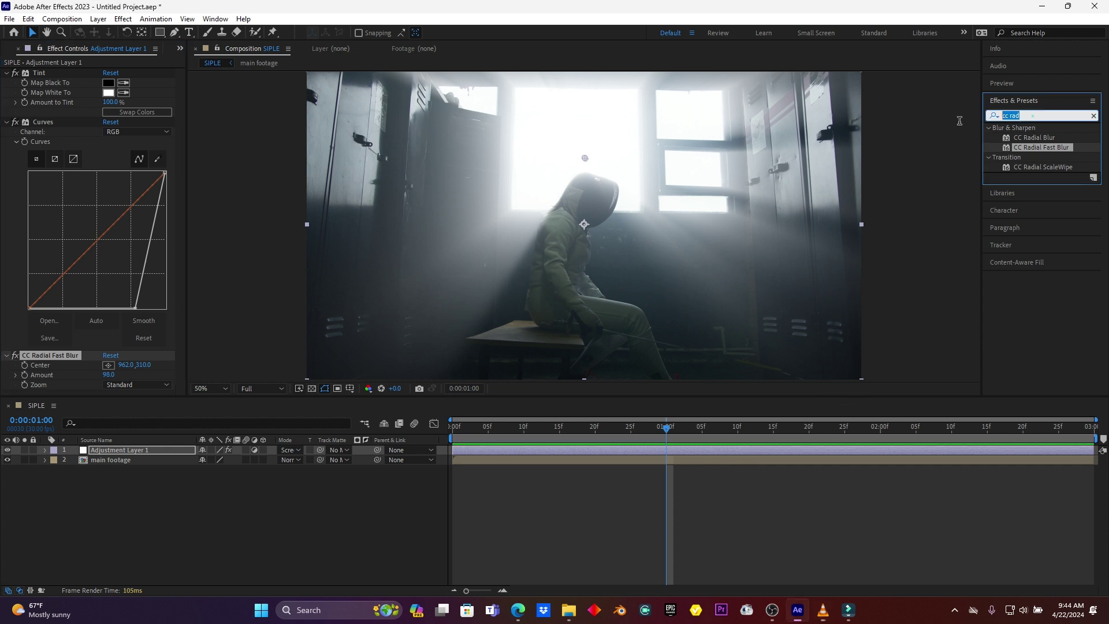
type("cu")
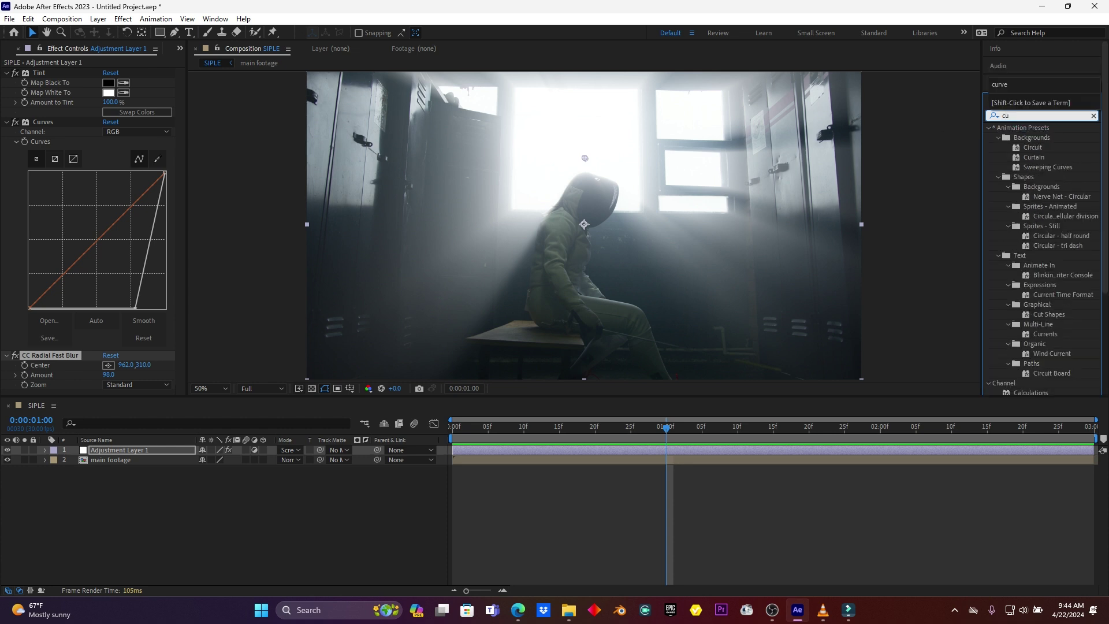
type("rv")
left_click_drag(1040, 167, 121, 454)
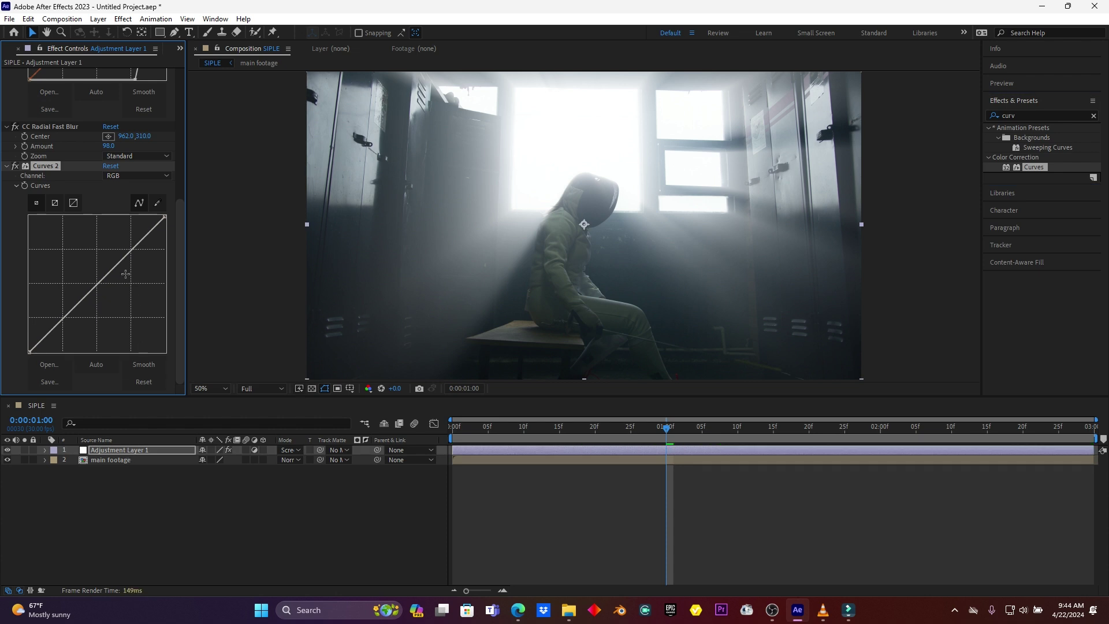
left_click(132, 249)
left_click(95, 288)
left_click_drag(66, 325, 72, 330)
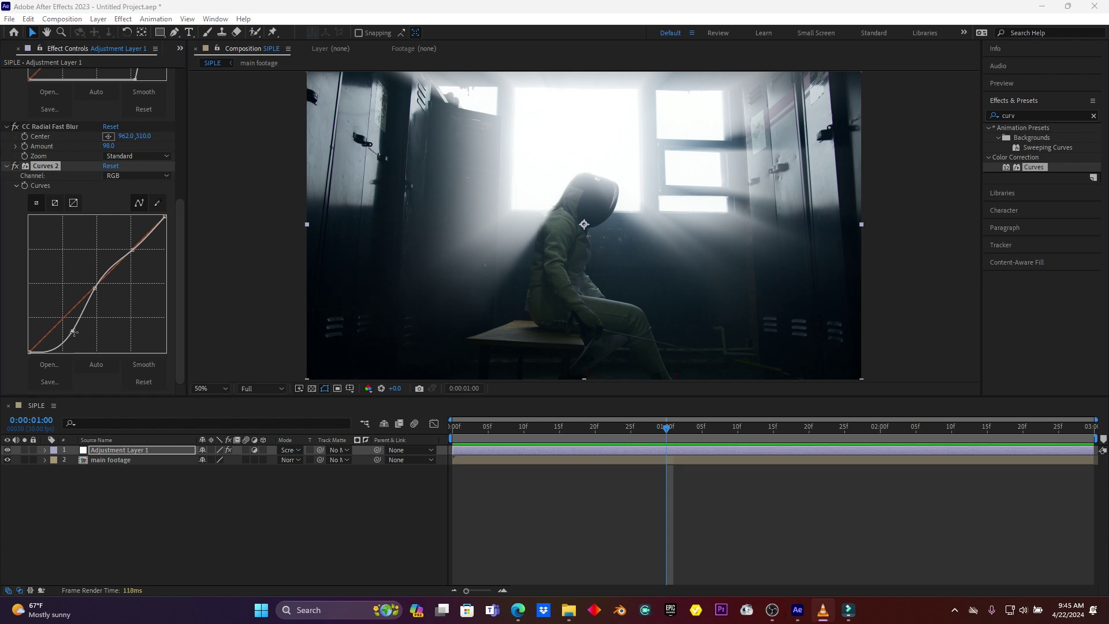
In Curves 2, raise the Green curve's midtones and lift its shadows slightly.
left_click(124, 174)
left_click(139, 216)
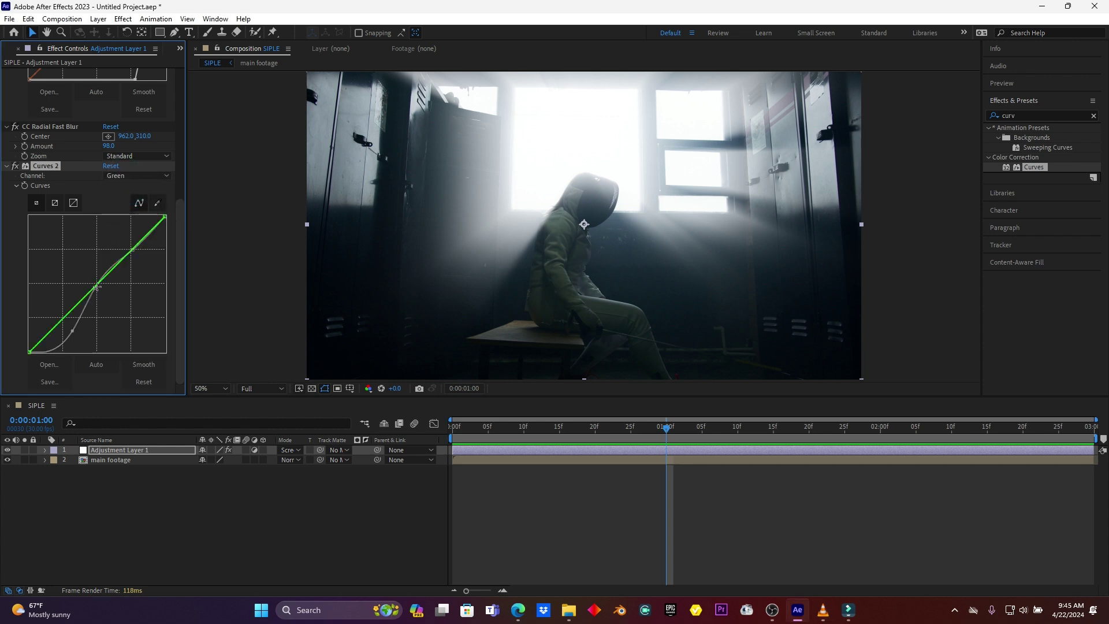
left_click_drag(96, 286, 95, 283)
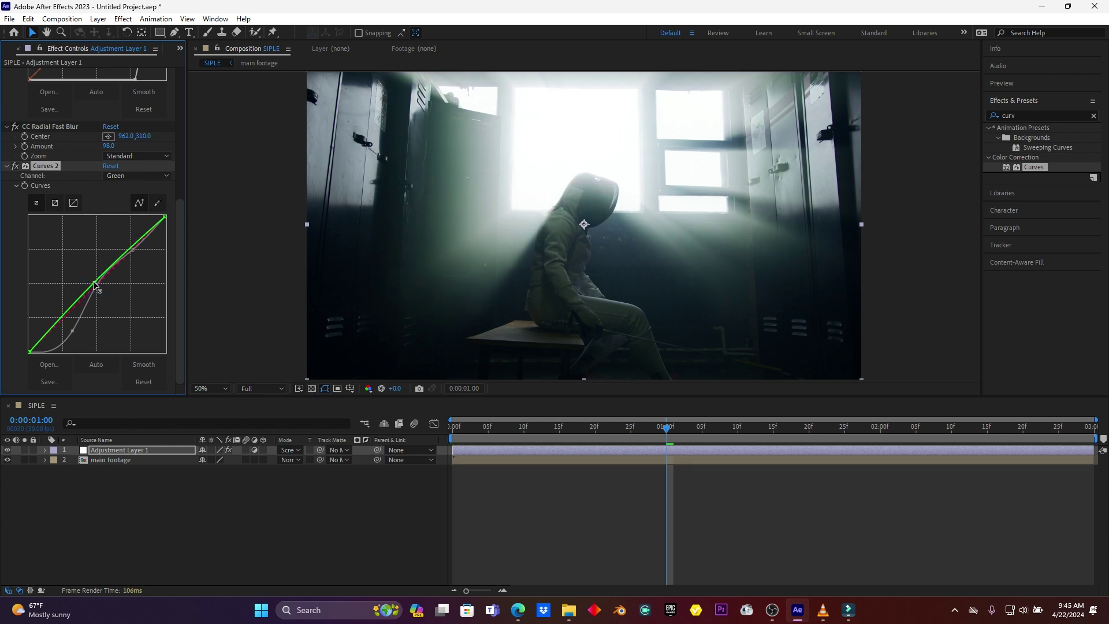
left_click(62, 316)
left_click_drag(61, 316, 62, 315)
Add a midpoint to the Blue curve and reshape it slightly.
left_click(134, 176)
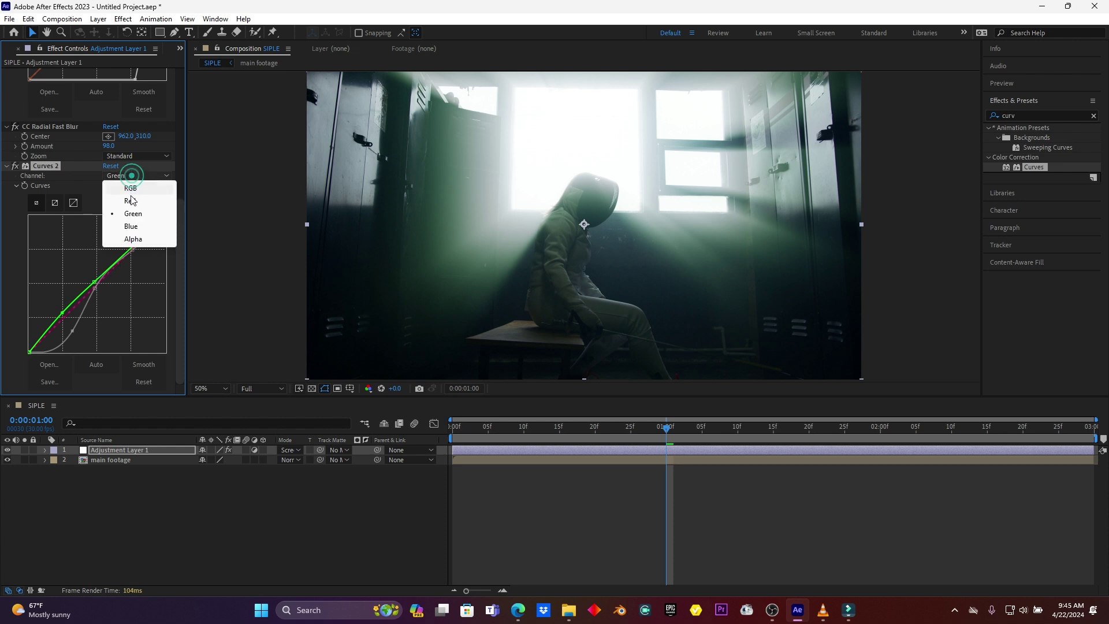
left_click(129, 227)
left_click(96, 282)
left_click_drag(96, 282, 96, 285)
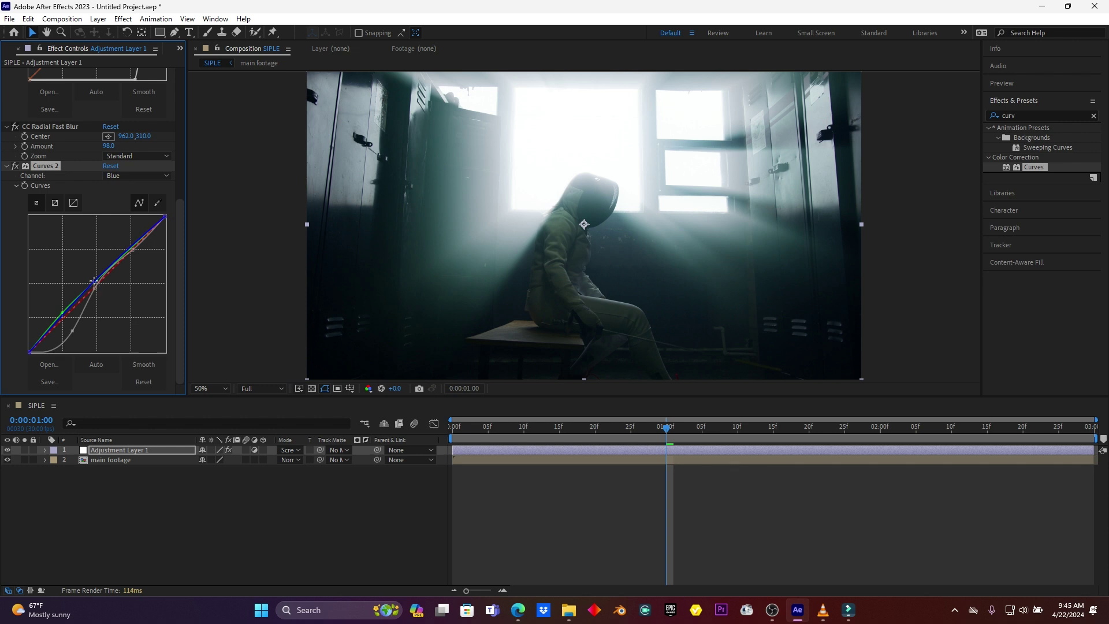
Pull the Red curve's midtones down to cool the image.
left_click(145, 176)
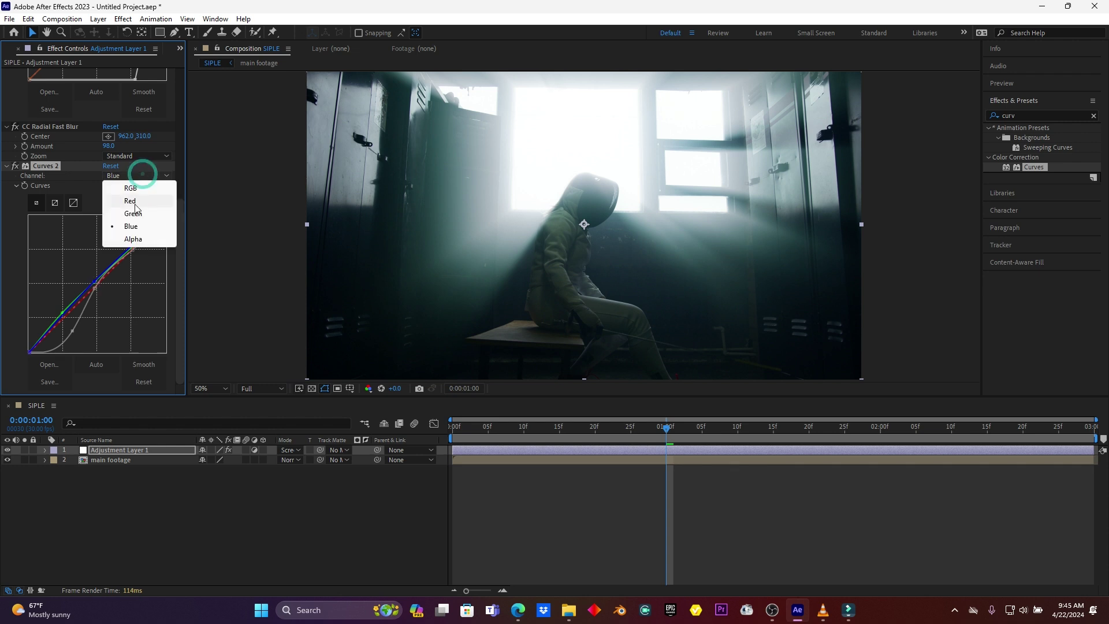
left_click(131, 200)
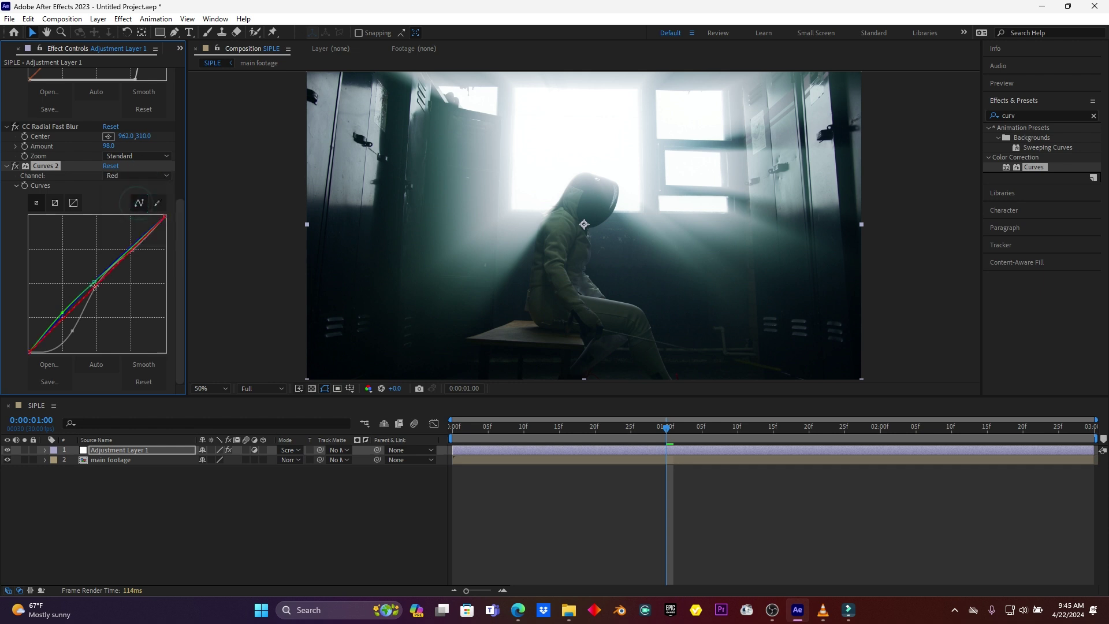
left_click_drag(94, 287, 98, 284)
Reselect the lower Green curve point and toggle Curves 2 off and on to compare.
left_click(133, 175)
left_click(132, 213)
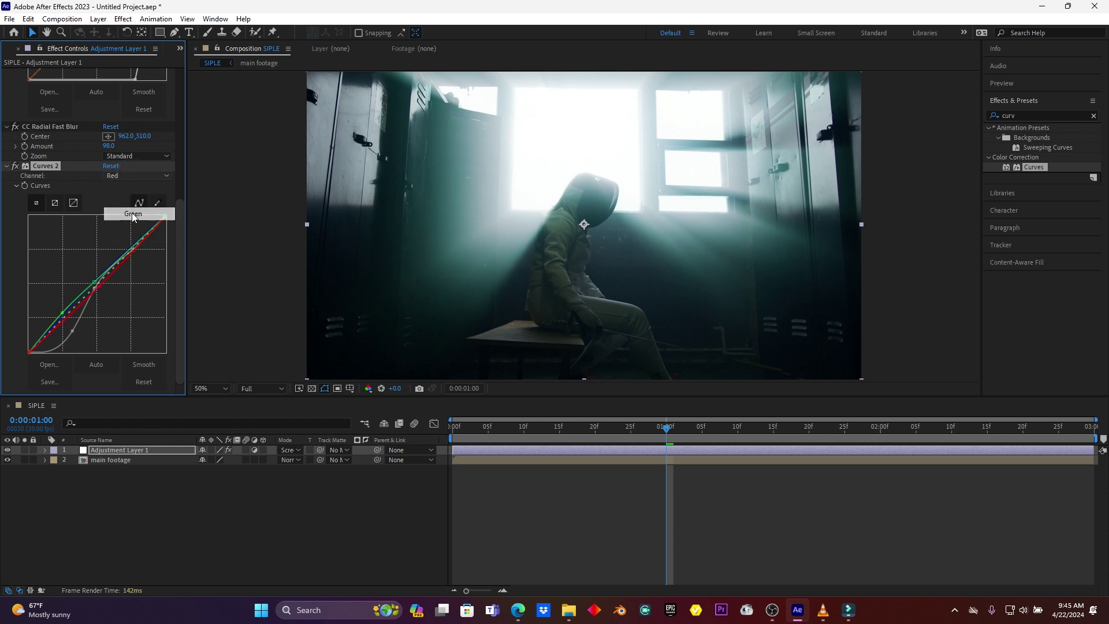
left_click(62, 314)
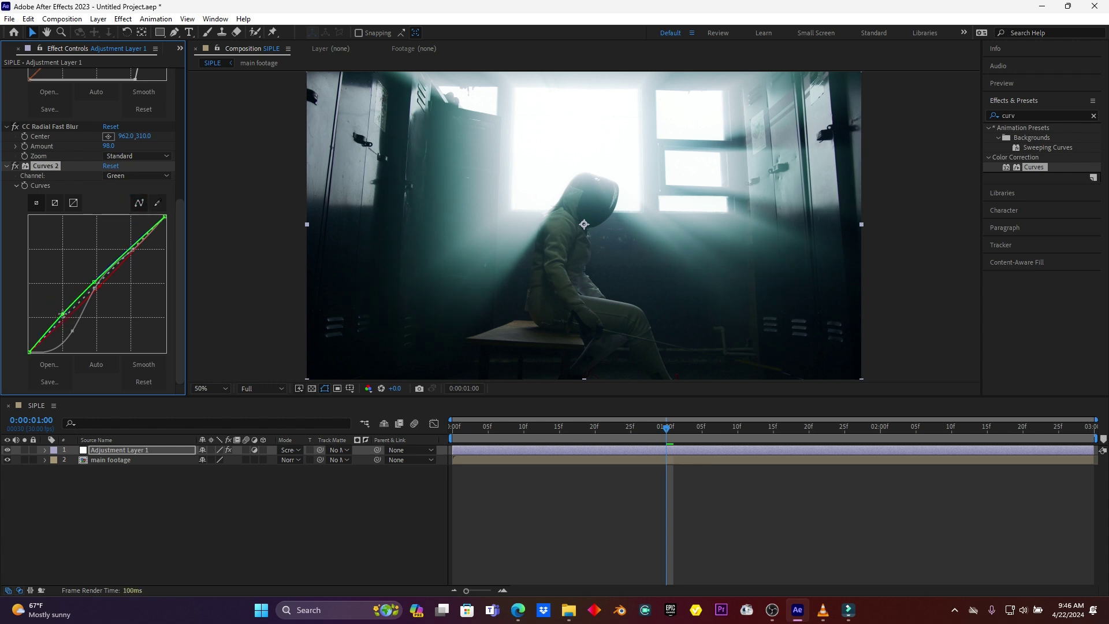
left_click(16, 166)
left_click(16, 167)
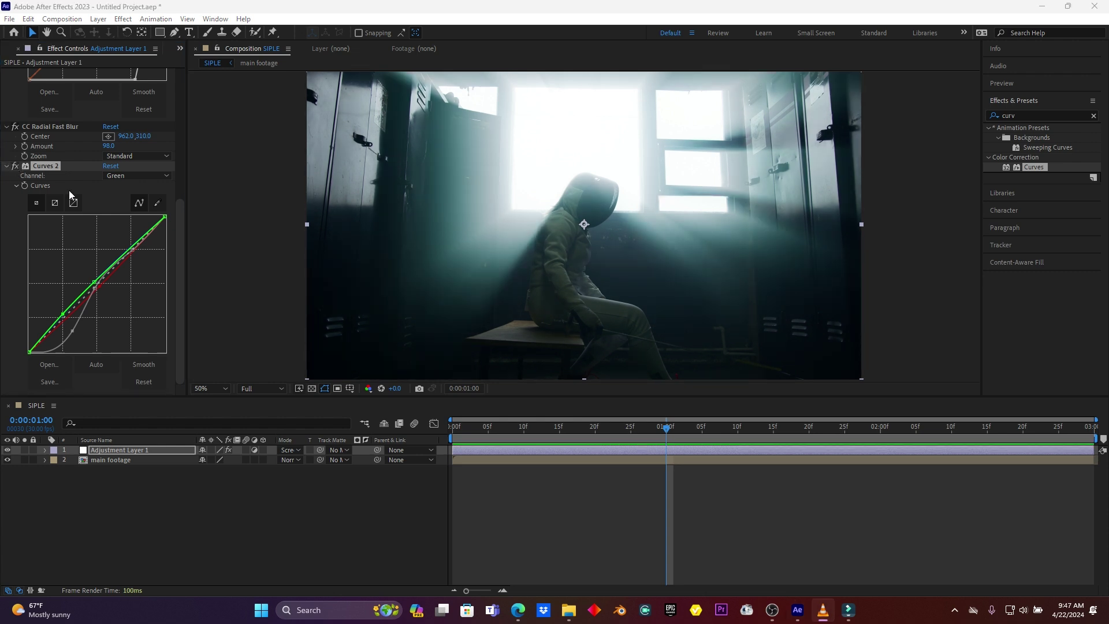
Apply Noise to Adjustment Layer 1 at 6% and return the playhead to 0:00.
double_click(1032, 124)
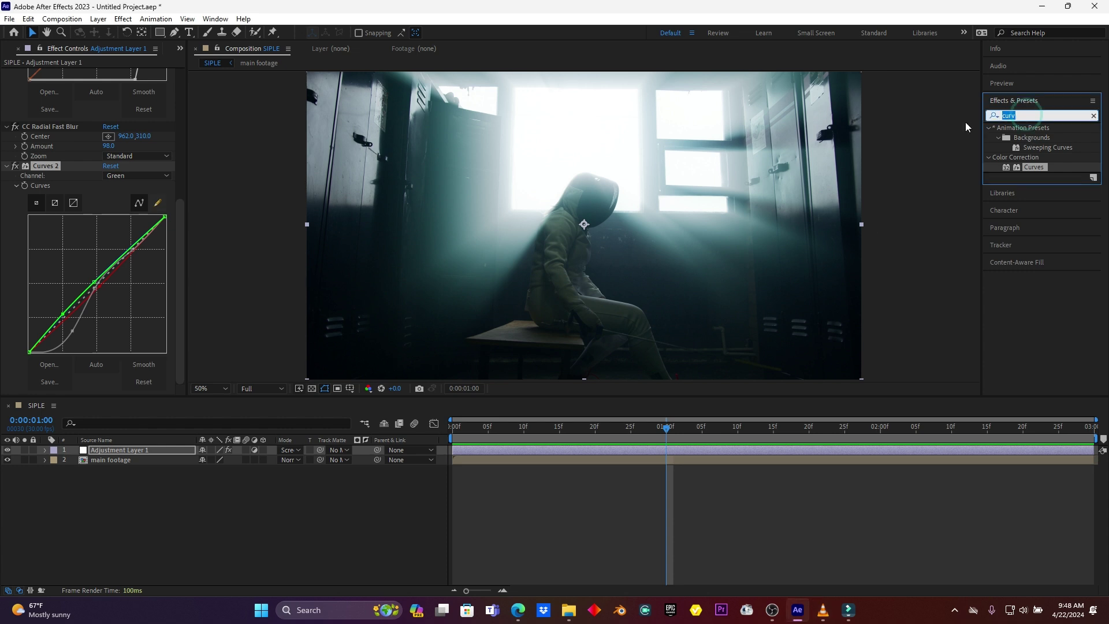
type("noise")
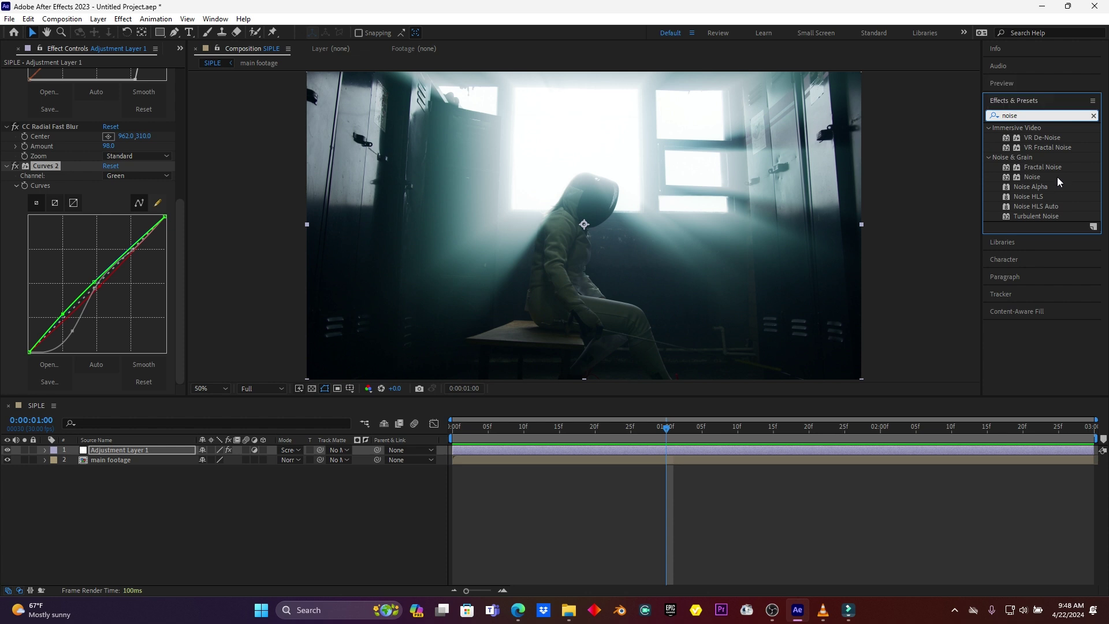
left_click(1057, 177)
left_click_drag(1045, 177, 141, 452)
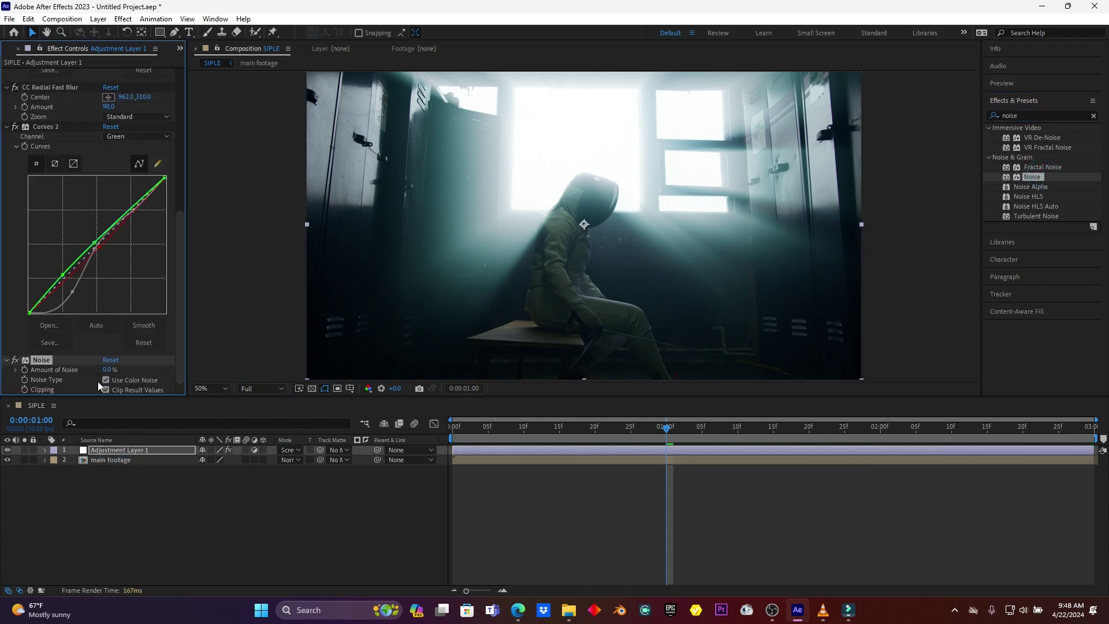
left_click_drag(108, 369, 107, 369)
left_click_drag(553, 430, 466, 437)
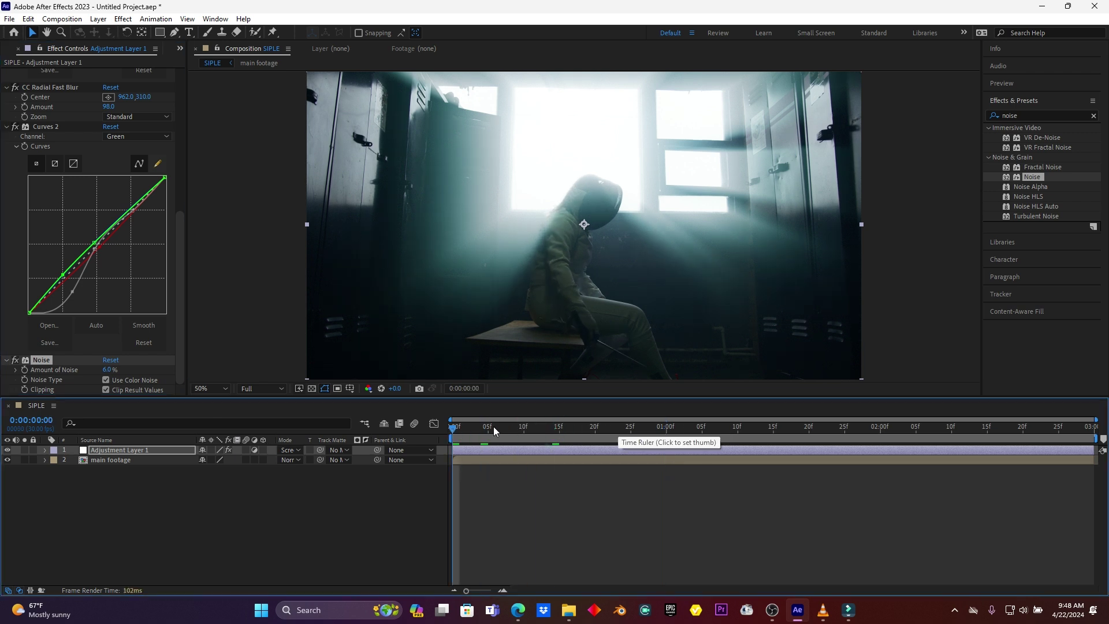
Play a preview of the graded composition from the start with Spacebar.
key("space")
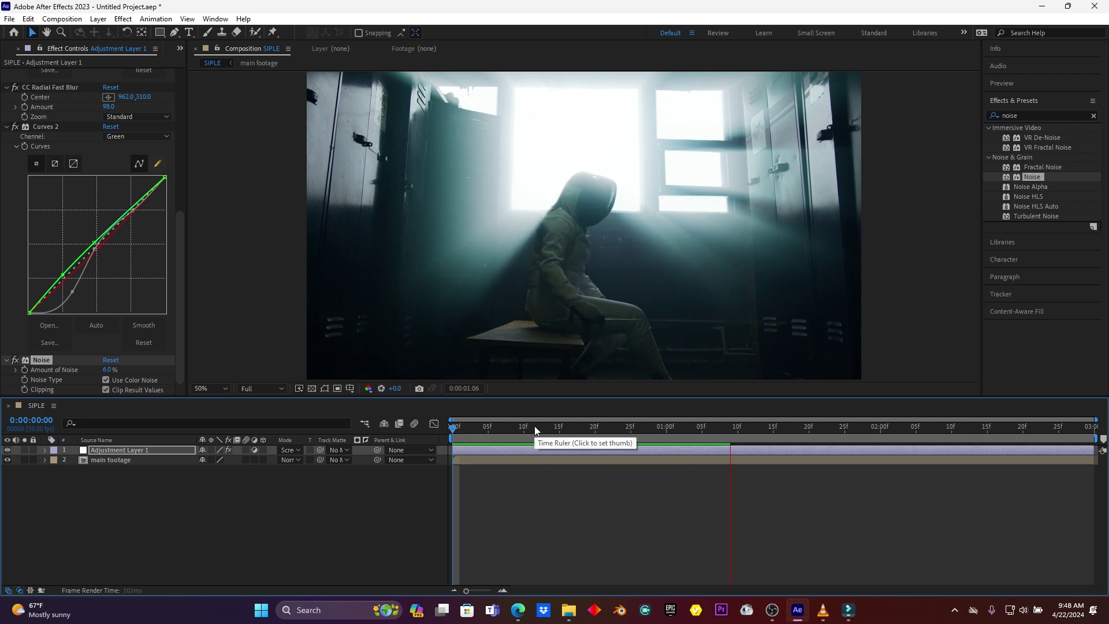